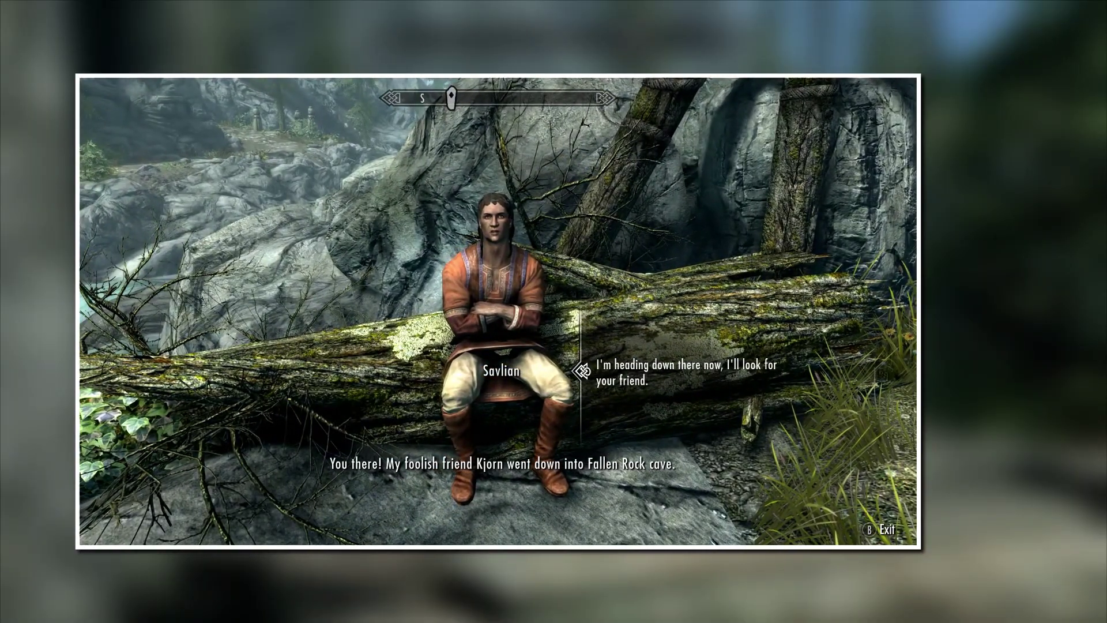
# Agree to search for the missing friend and walk into Fallen Rock Cave toward the campfire
pyautogui.press('Return')
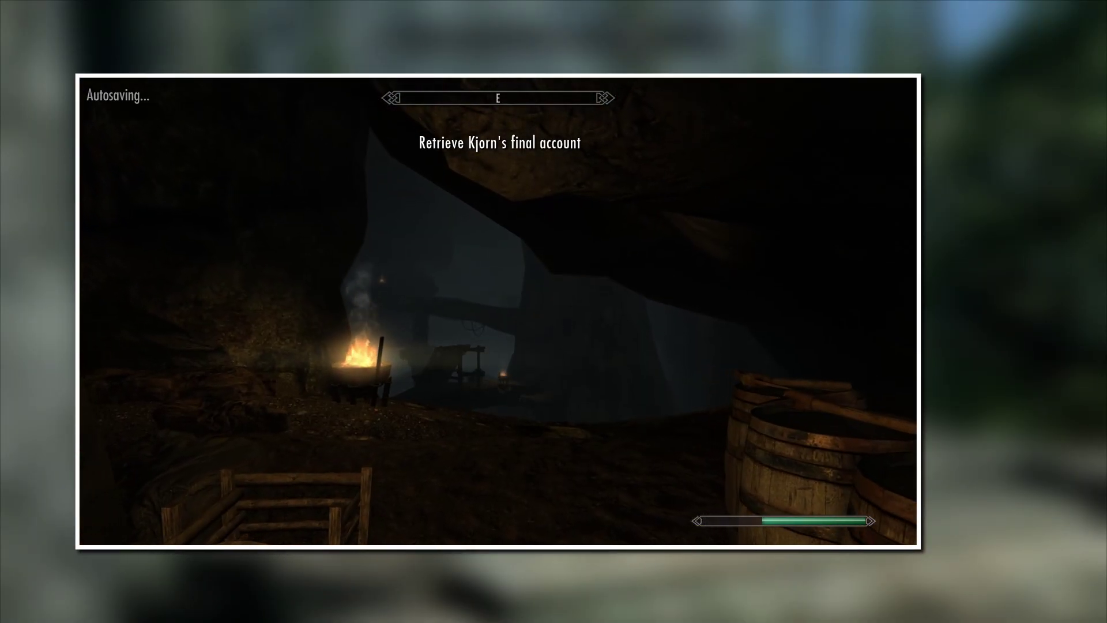
pyautogui.press('w')
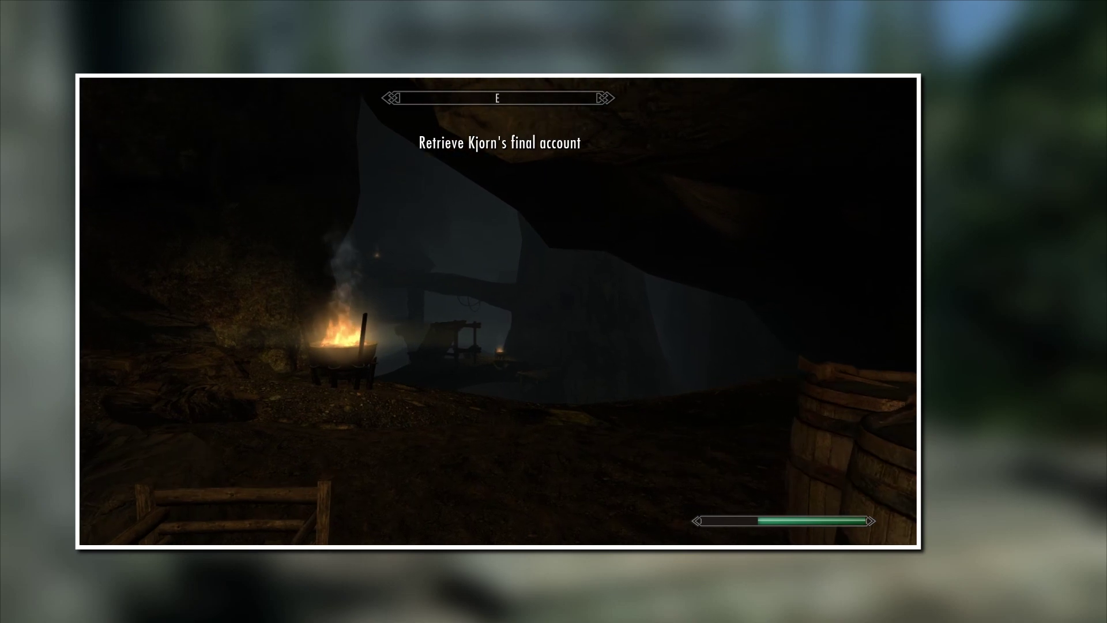
pyautogui.press('w')
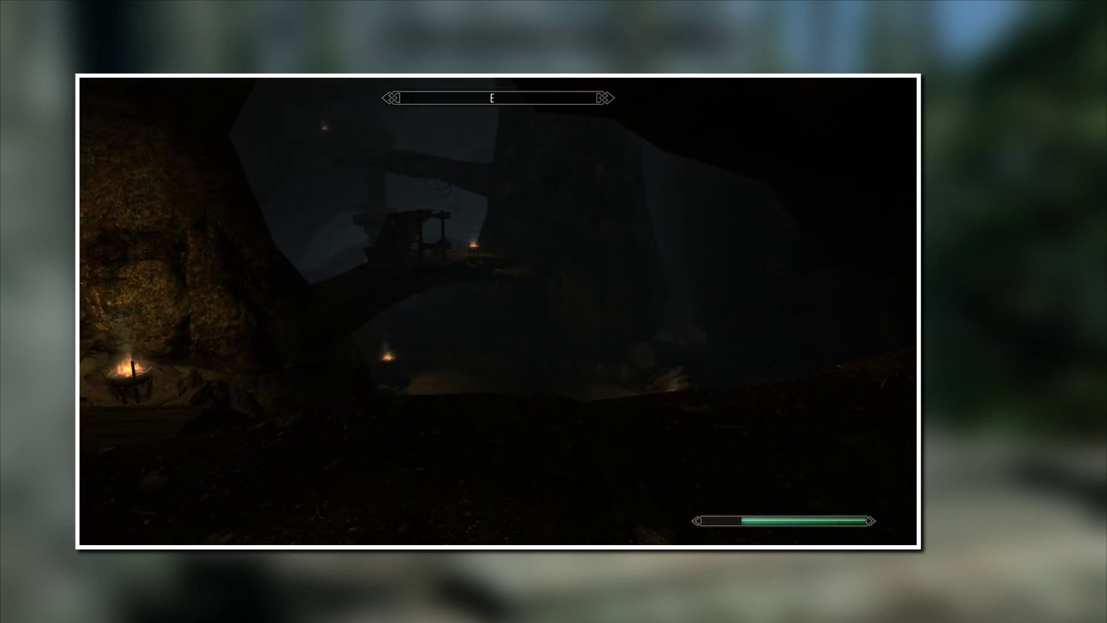
pyautogui.press('w')
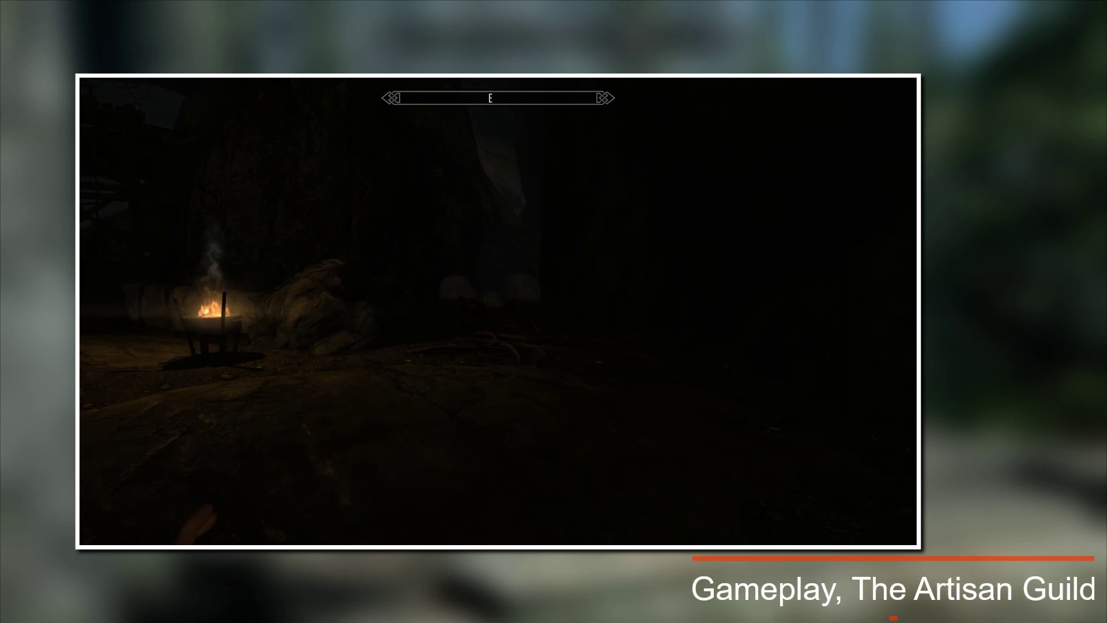
pyautogui.press('w')
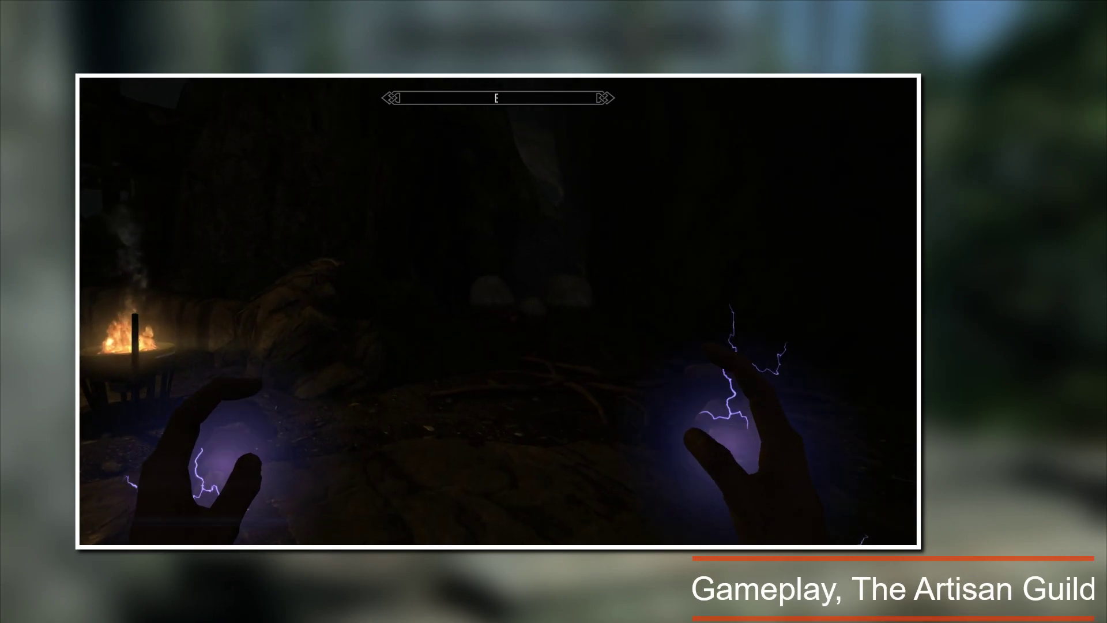
# Ready lightning spells in both hands and kill the Frostbite Spider
pyautogui.press('w')
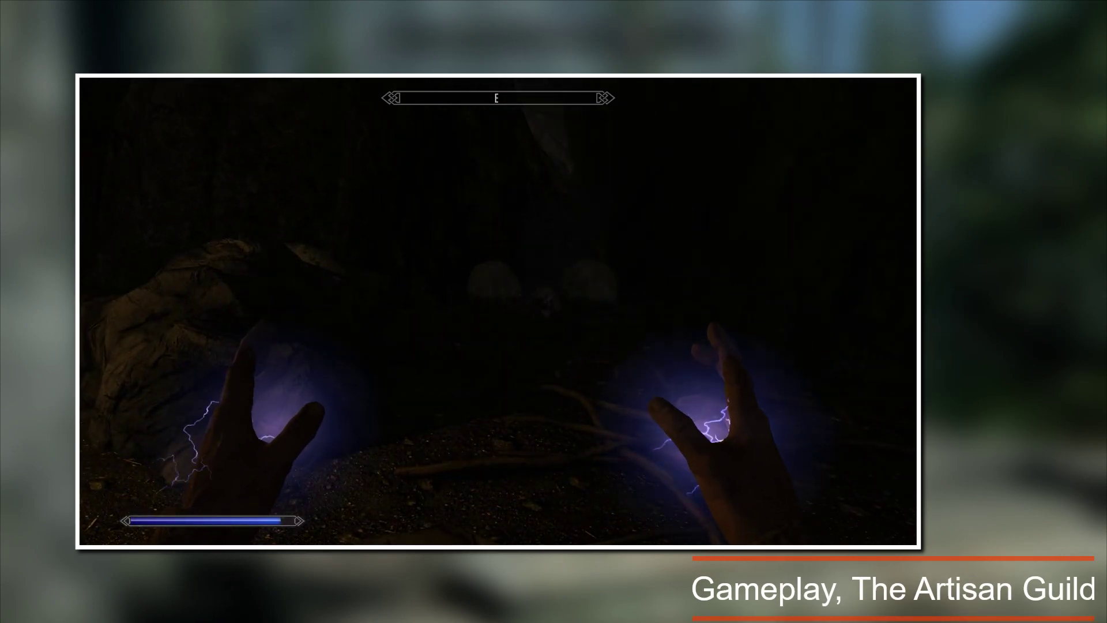
pyautogui.press('w')
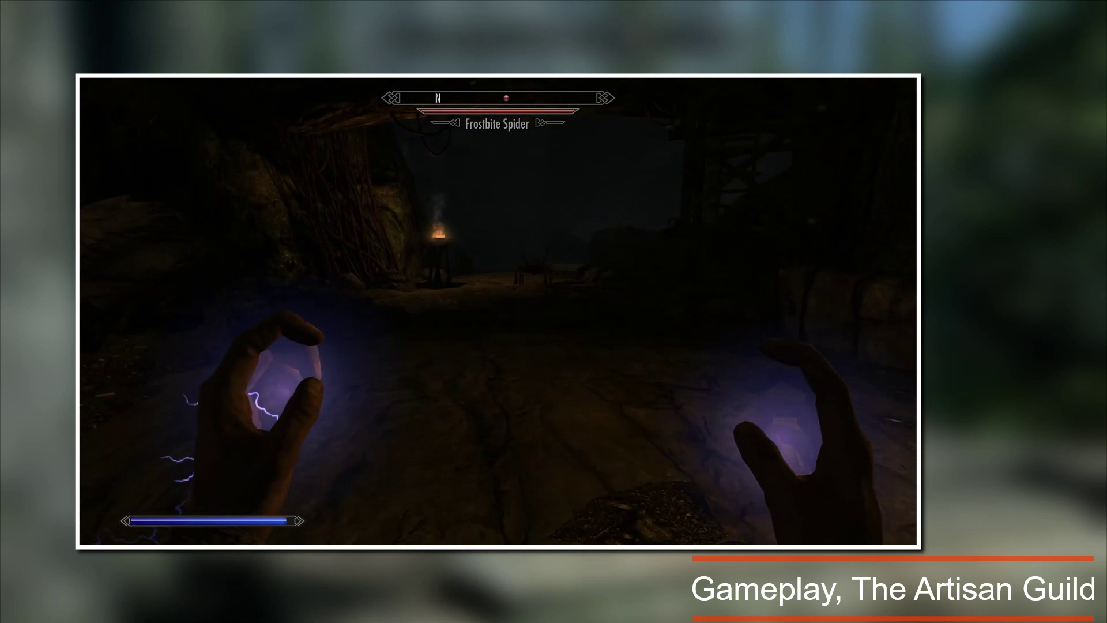
pyautogui.press('w')
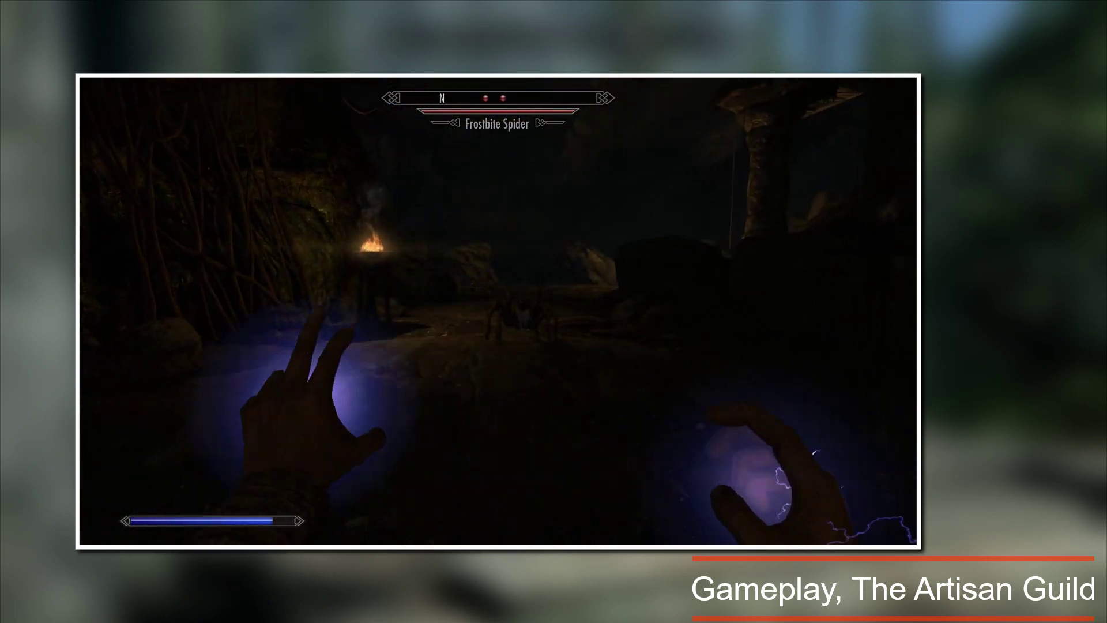
pyautogui.press('w')
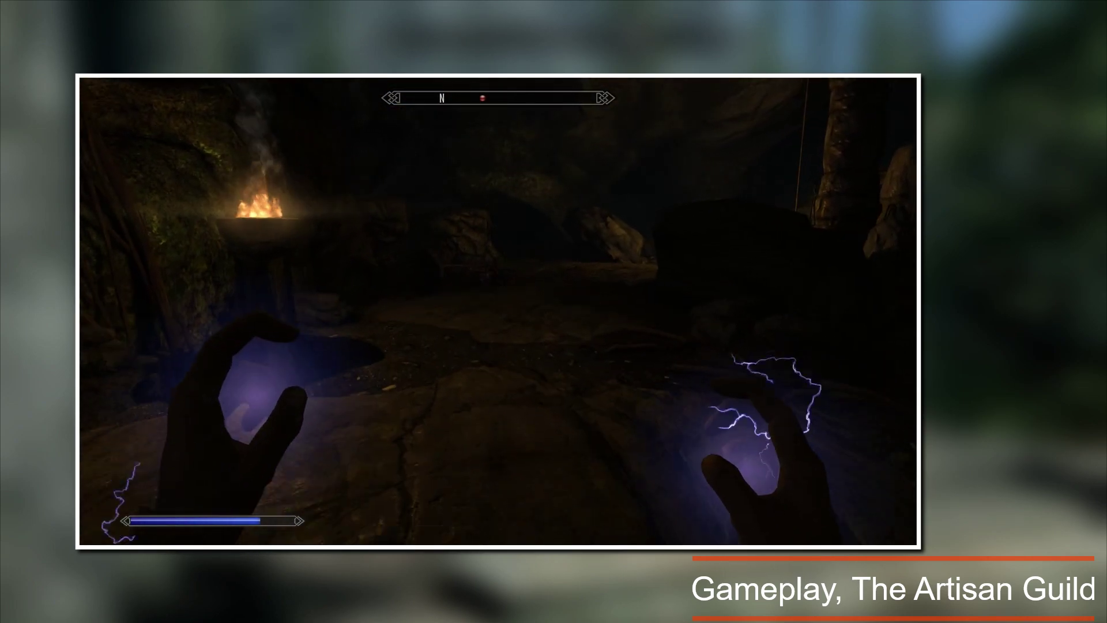
pyautogui.press('w')
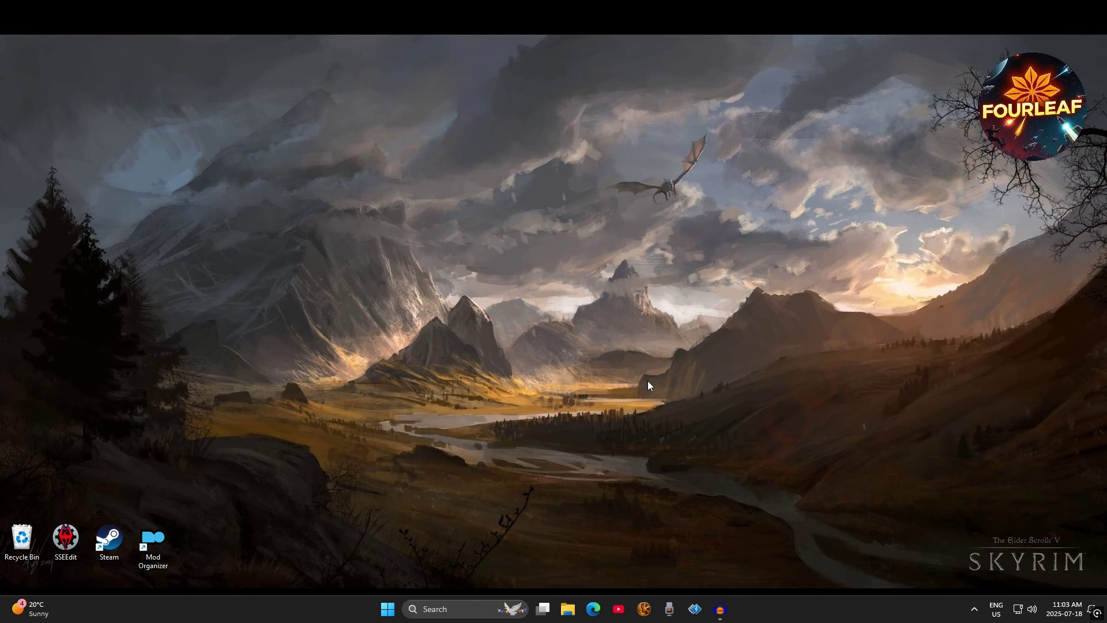
# Start Steam, show the Skyrim Special Edition: Creation Kit store page, and open File Explorer
pyautogui.doubleClick(117, 548)
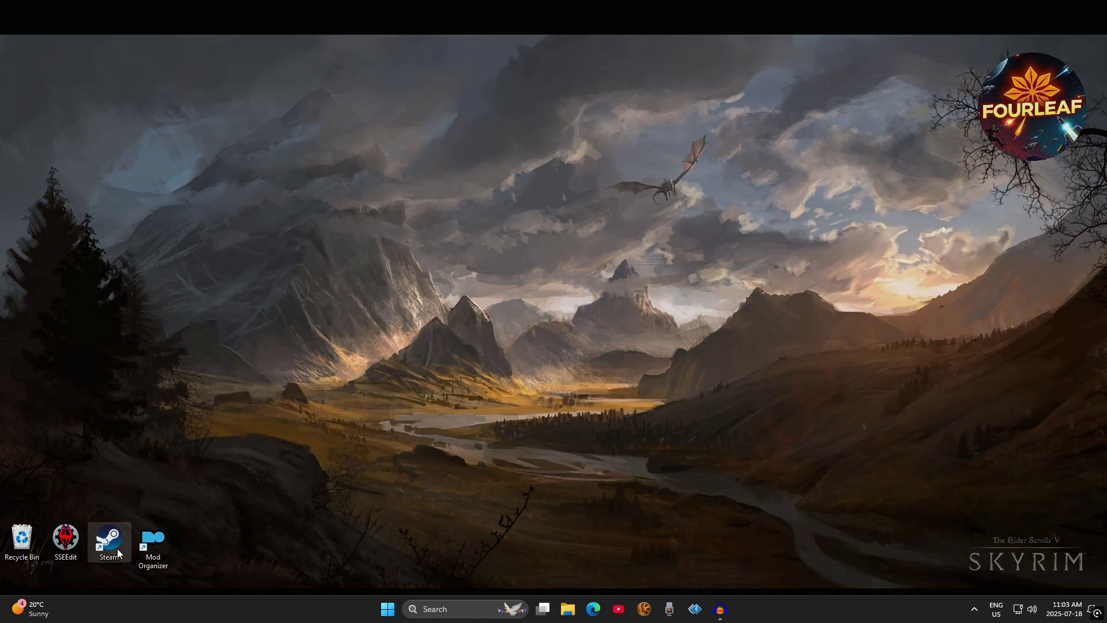
pyautogui.moveTo(67, 33)
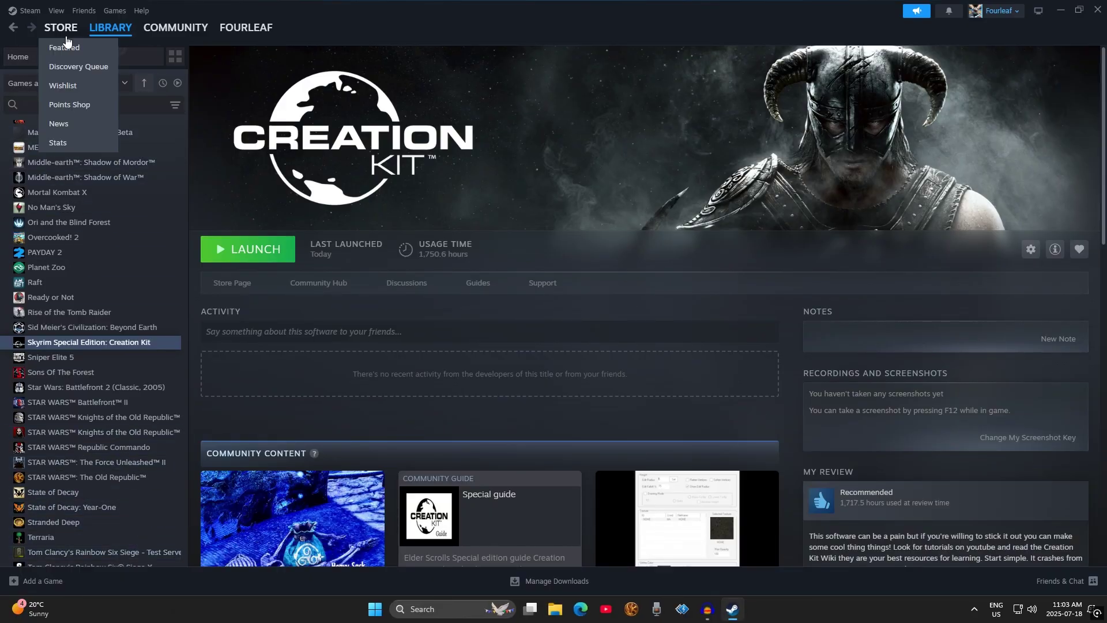
pyautogui.click(67, 34)
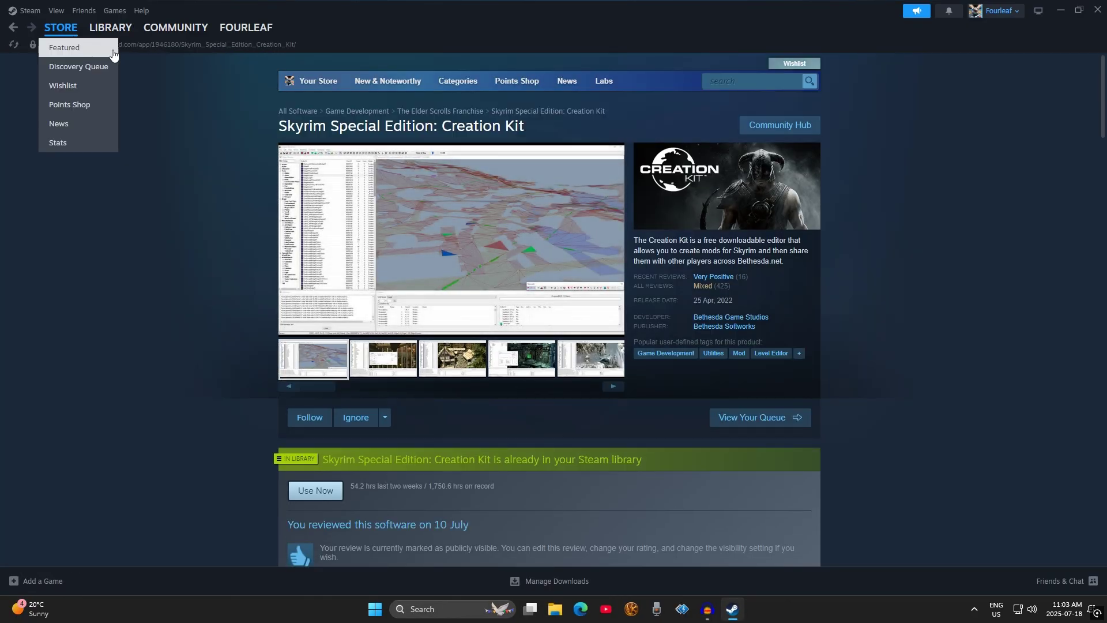
pyautogui.scroll(-3, 525, 173)
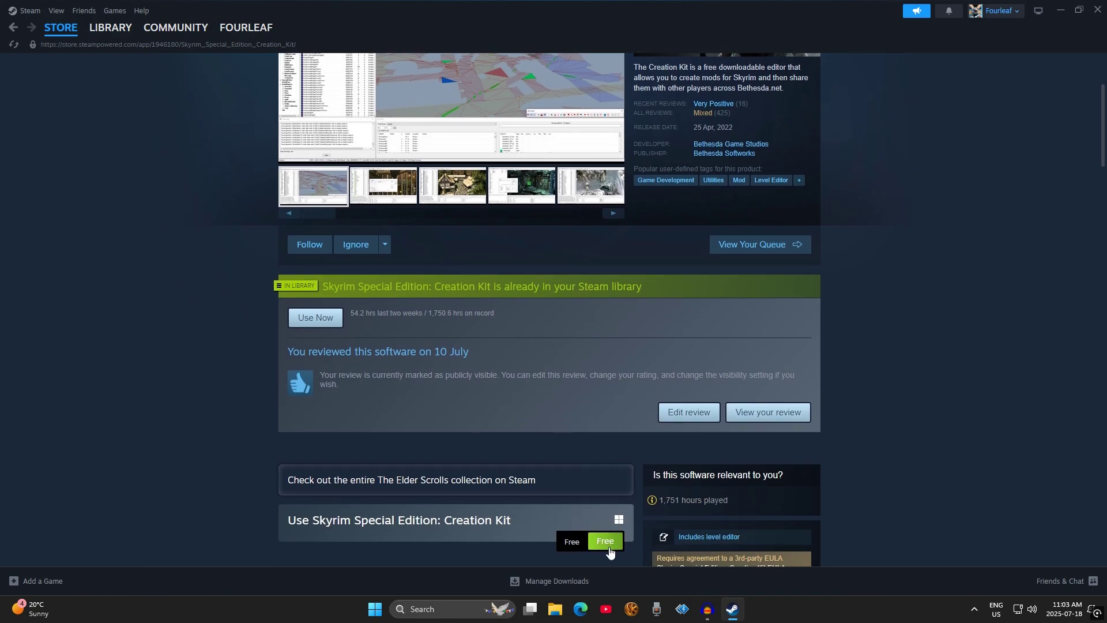
pyautogui.click(558, 612)
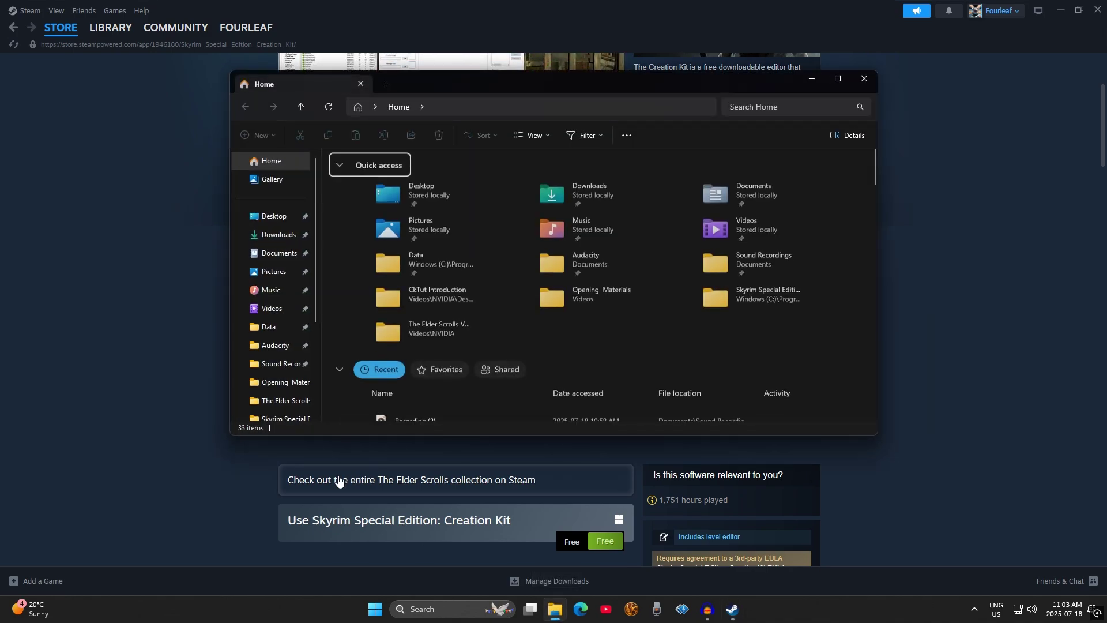
# Show This PC in Explorer, minimize it, and launch Creation Kit from the Steam library
pyautogui.scroll(-4, 288, 276)
pyautogui.click(284, 350)
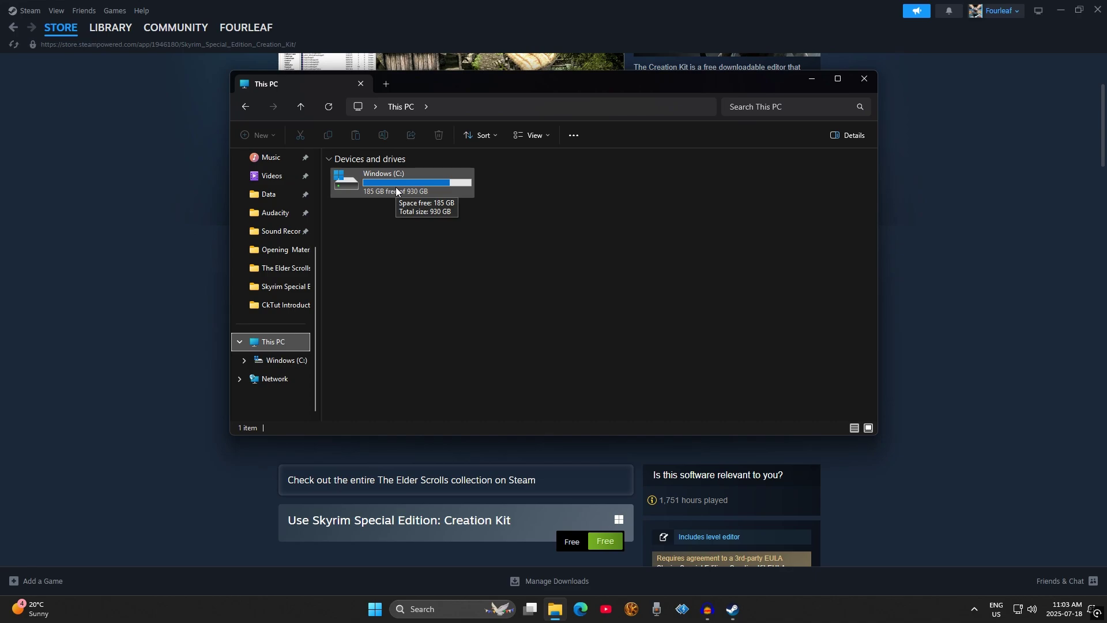
pyautogui.click(811, 81)
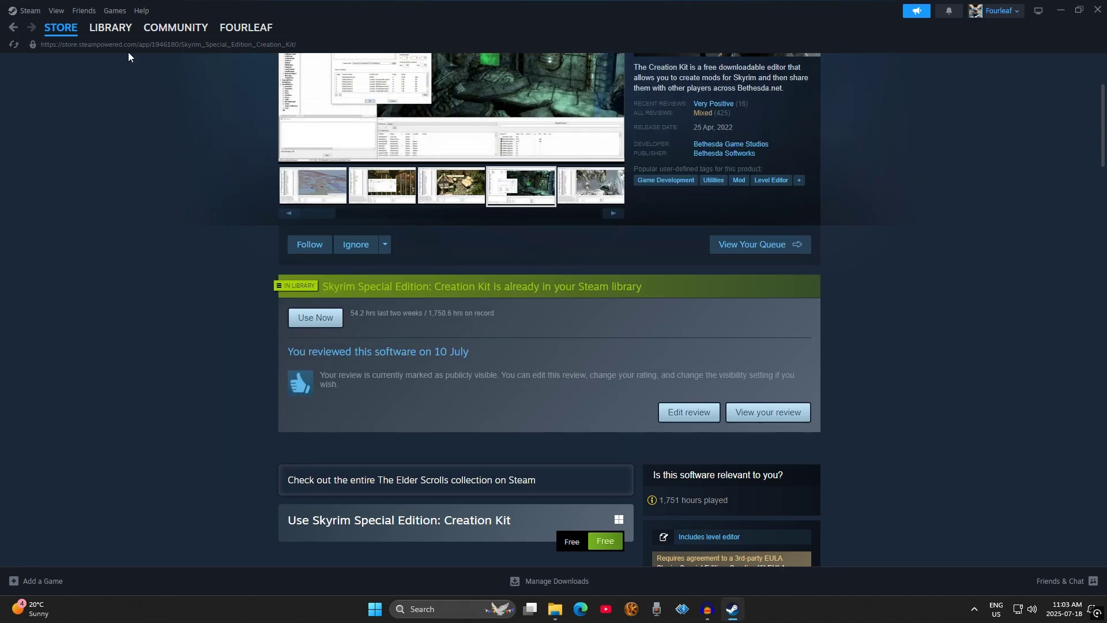
pyautogui.click(110, 27)
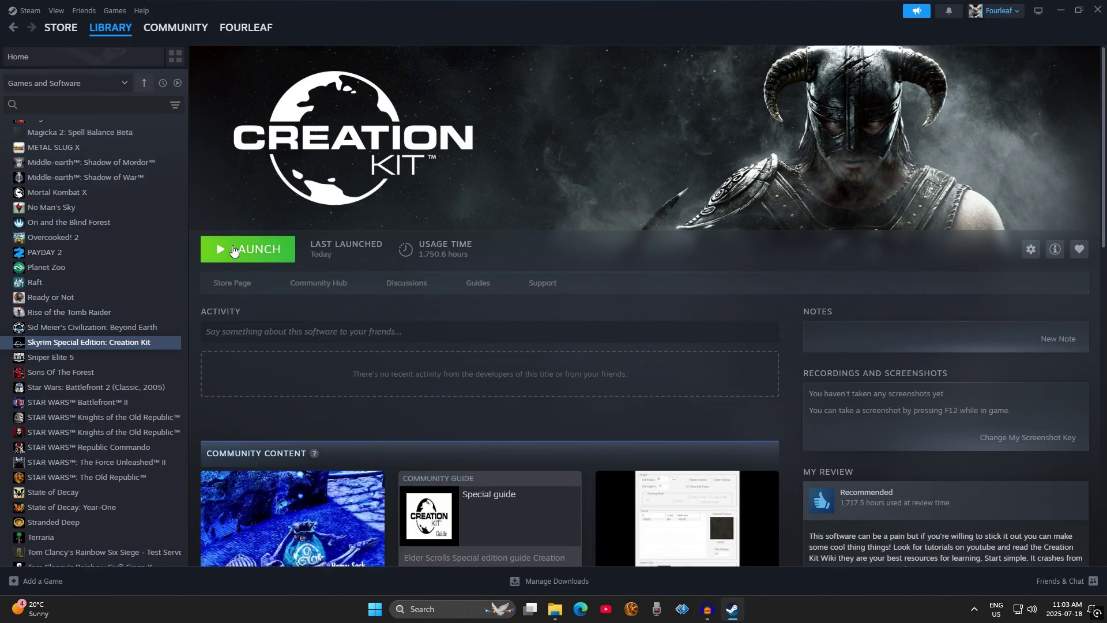
pyautogui.click(233, 250)
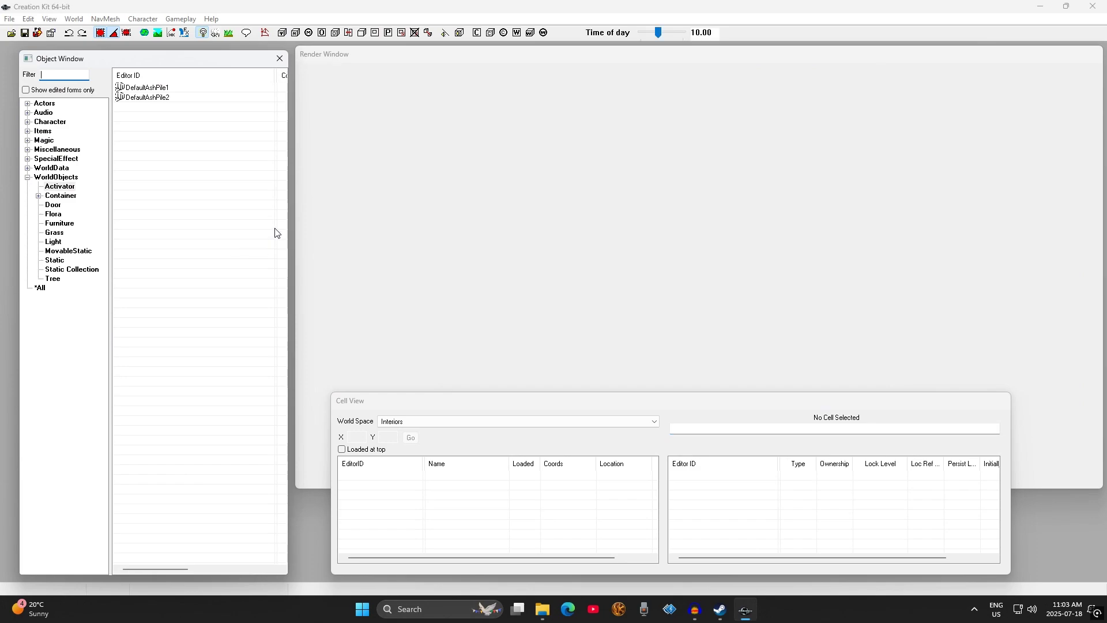
# Arrange the Object Window, Render Window and Cell View, then open the Data dialog
pyautogui.moveTo(161, 60)
pyautogui.mouseDown()
pyautogui.moveTo(173, 55)
pyautogui.moveTo(156, 62)
pyautogui.mouseUp()
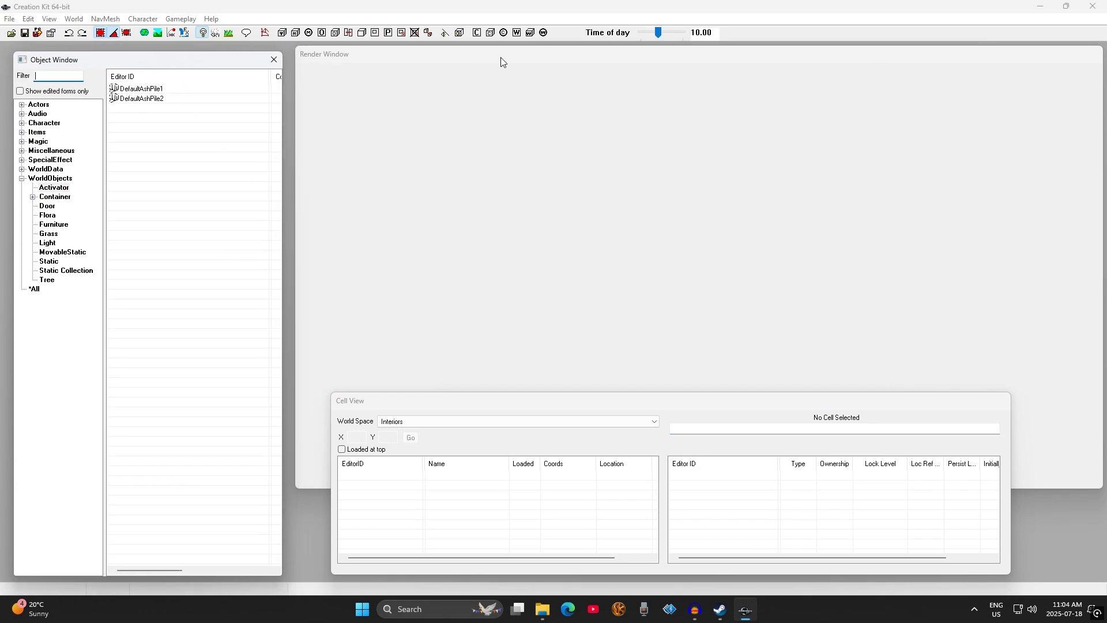
pyautogui.moveTo(501, 57); pyautogui.dragTo(497, 60)
pyautogui.click(563, 523)
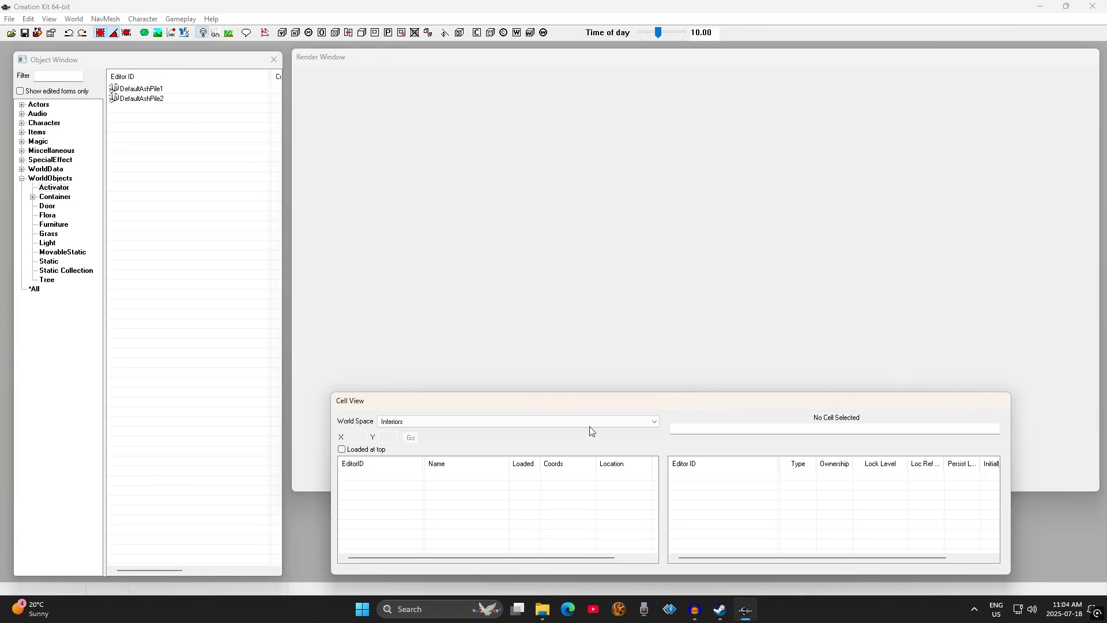
pyautogui.moveTo(605, 404); pyautogui.dragTo(629, 402)
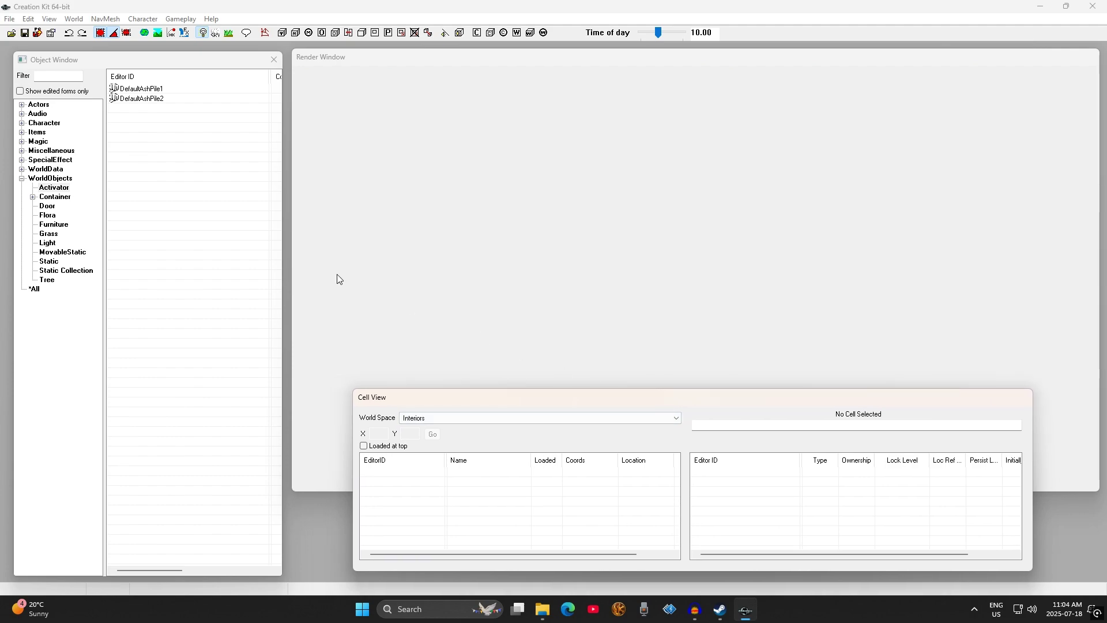
pyautogui.moveTo(289, 251); pyautogui.dragTo(279, 271)
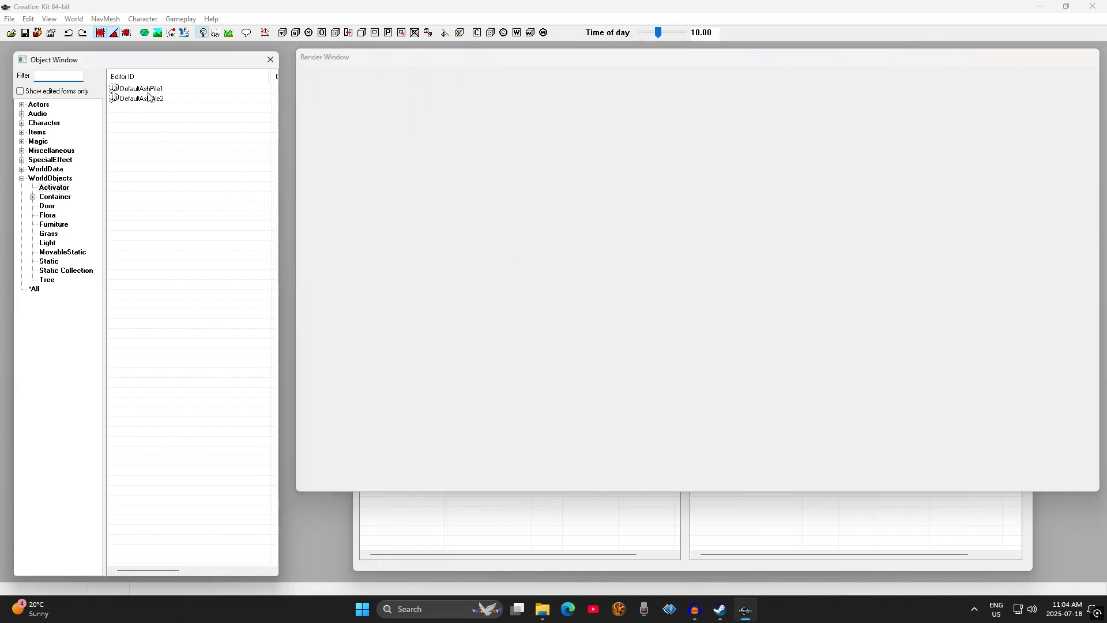
pyautogui.moveTo(149, 60); pyautogui.dragTo(151, 58)
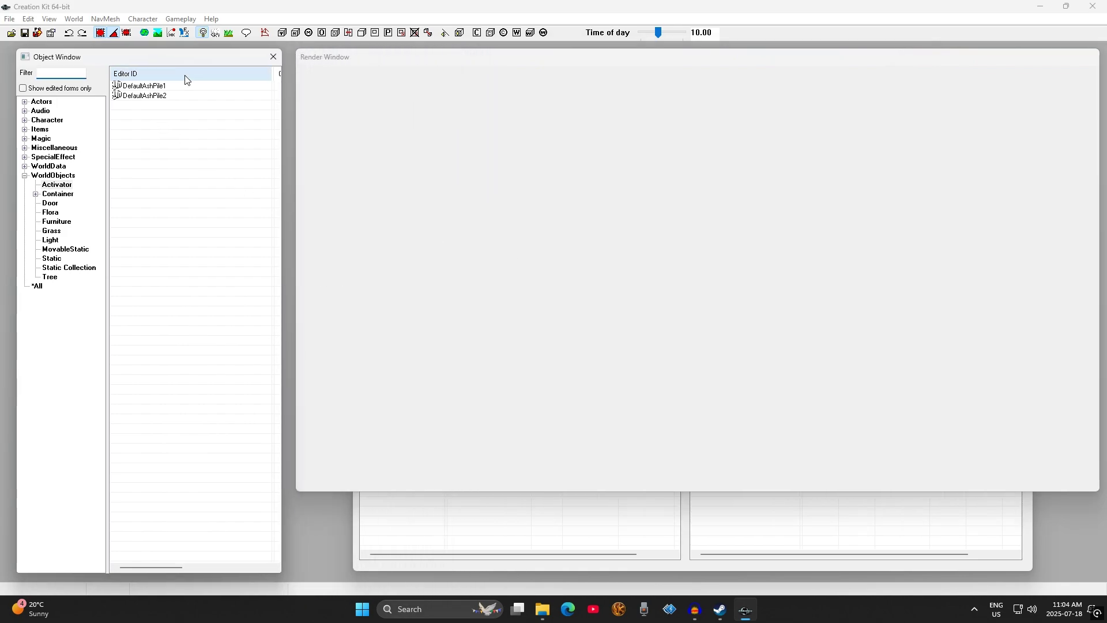
pyautogui.moveTo(619, 60); pyautogui.dragTo(616, 60)
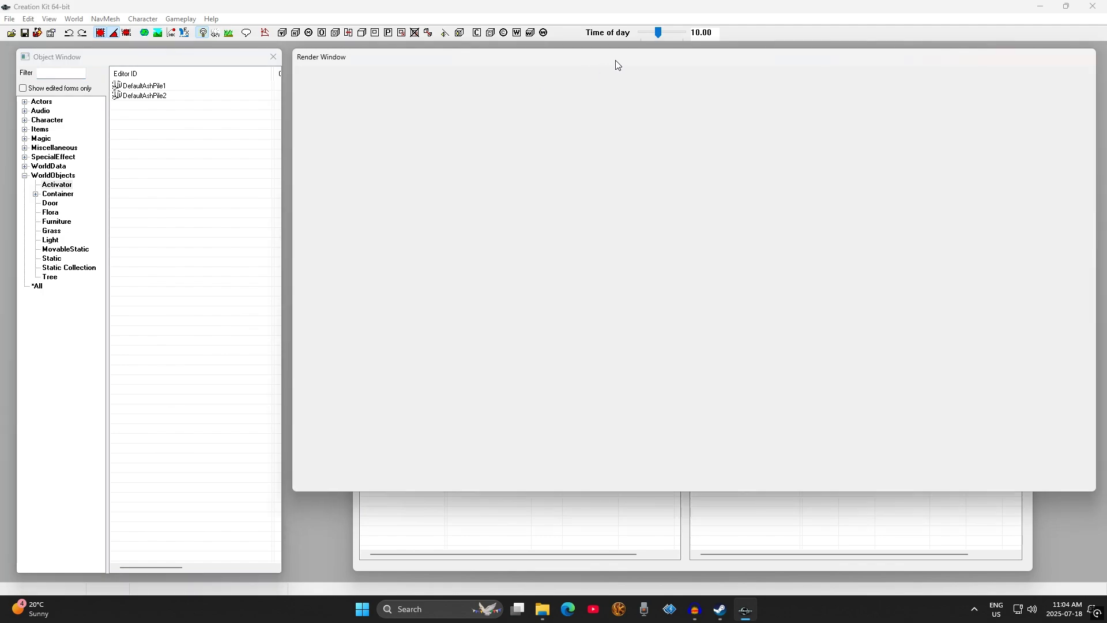
pyautogui.click(650, 515)
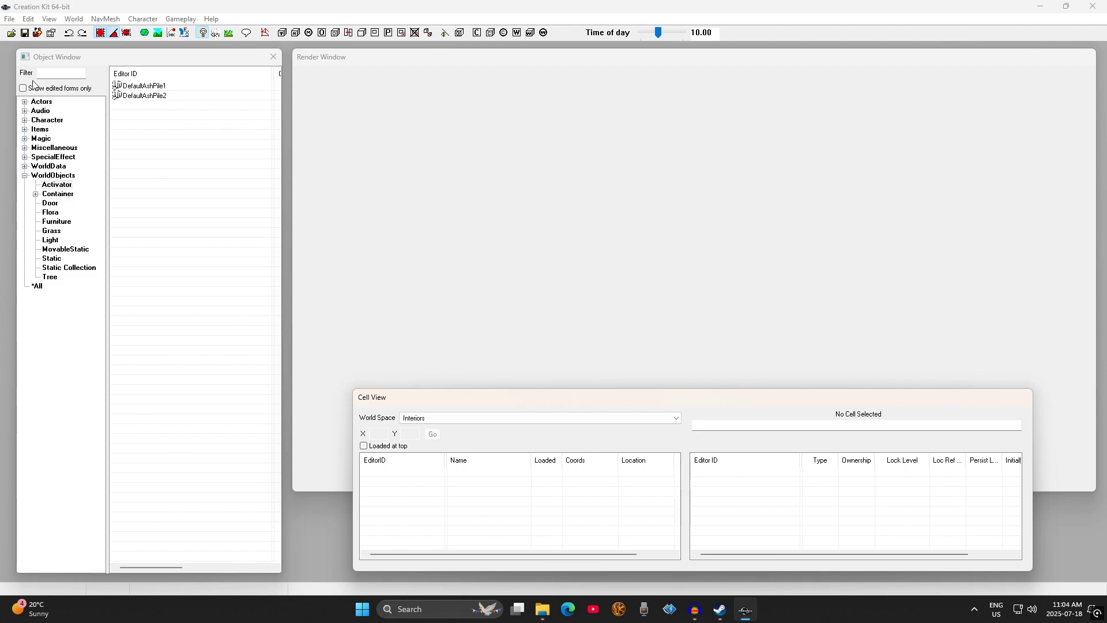
pyautogui.click(11, 33)
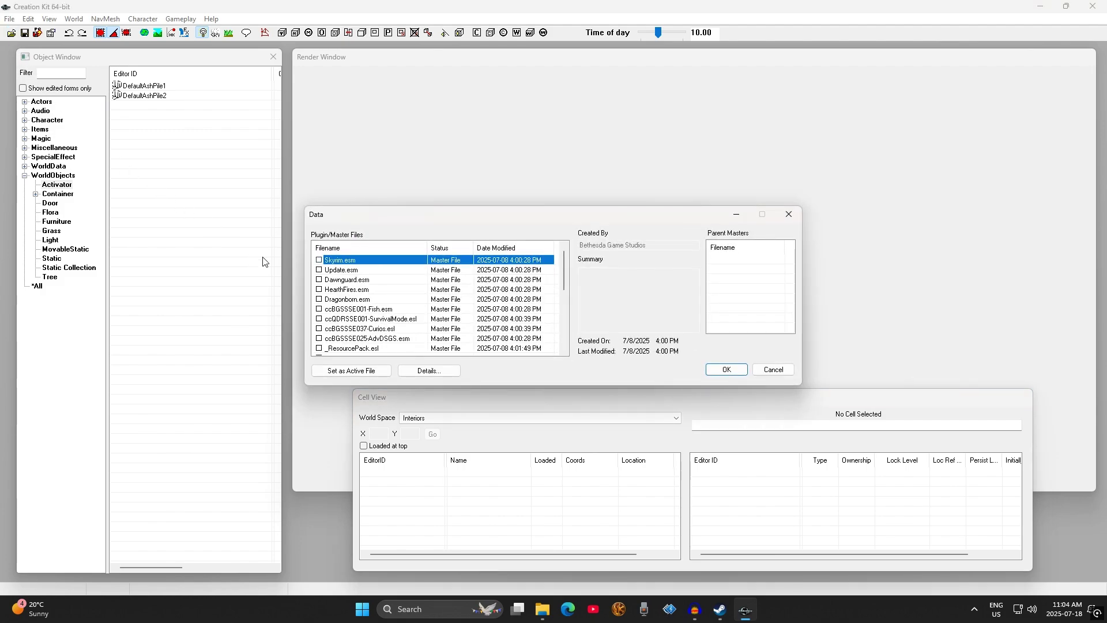
# Confirm the Data dialog to start loading Skyrim.esm and the other master files
pyautogui.click(742, 372)
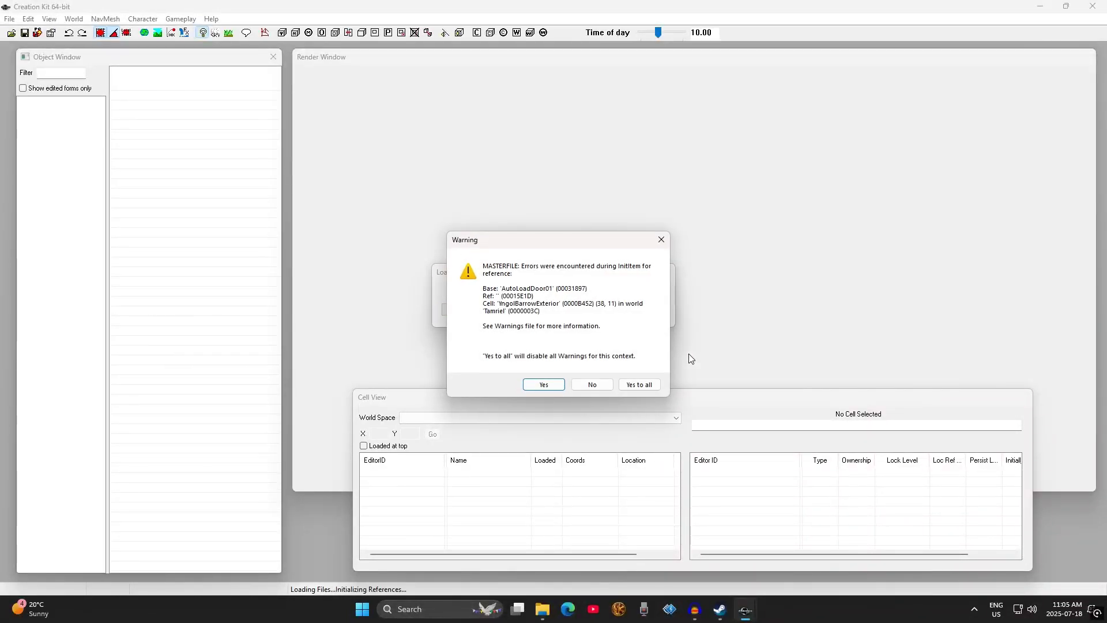
# Dismiss all loading warnings and close the warnings summary once loading finishes
pyautogui.click(635, 384)
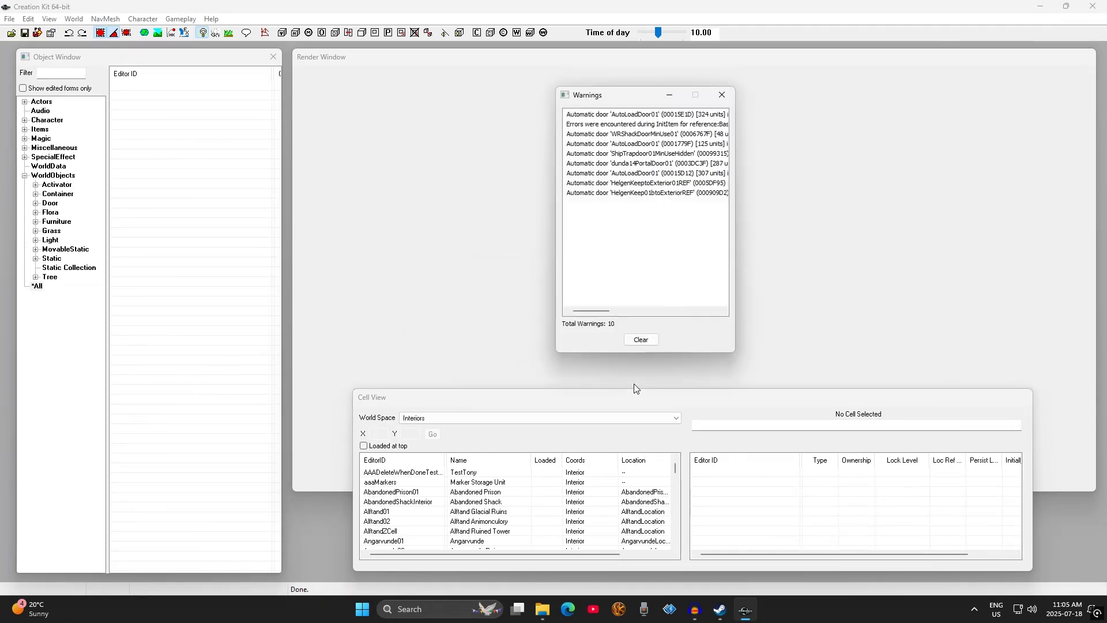
pyautogui.click(641, 337)
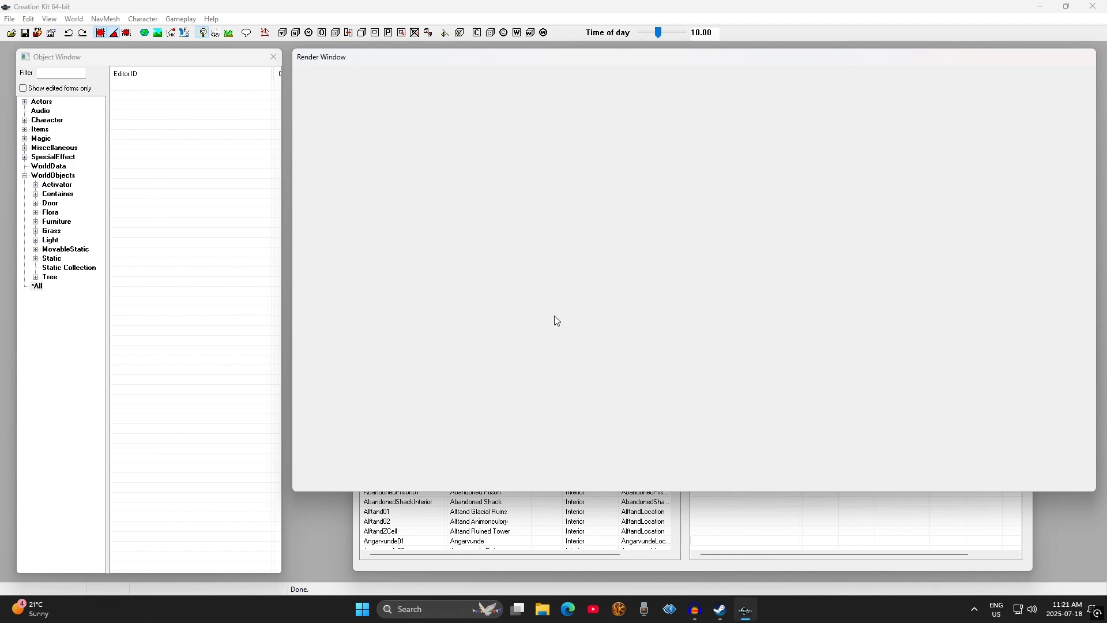
# Save the new plugin as TestMod.esp
pyautogui.click(25, 33)
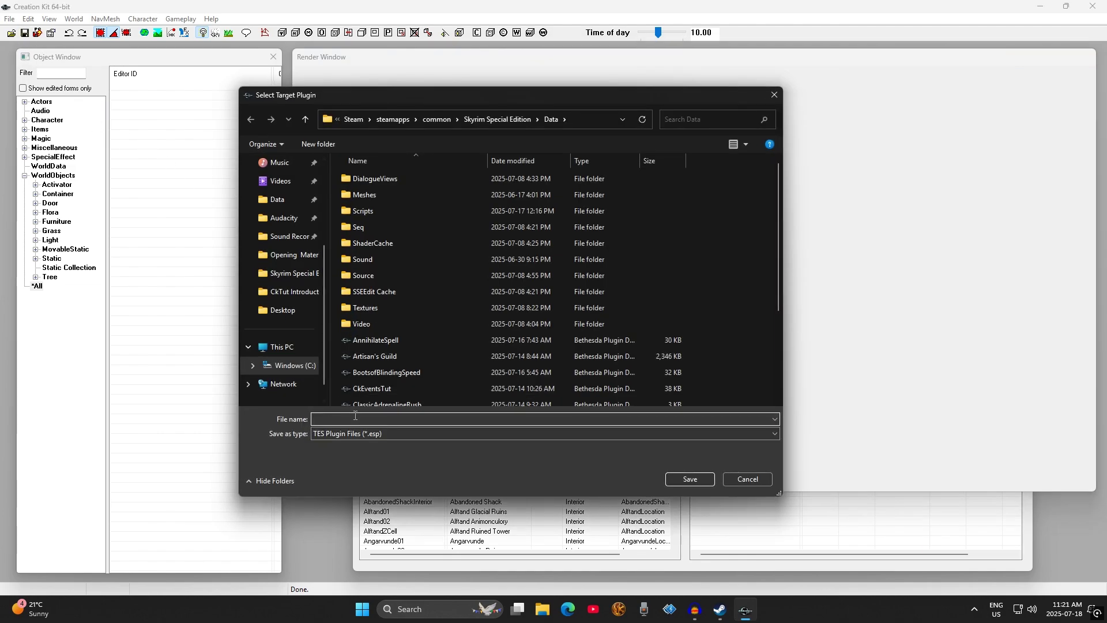
pyautogui.write('TestMod')
pyautogui.click(685, 480)
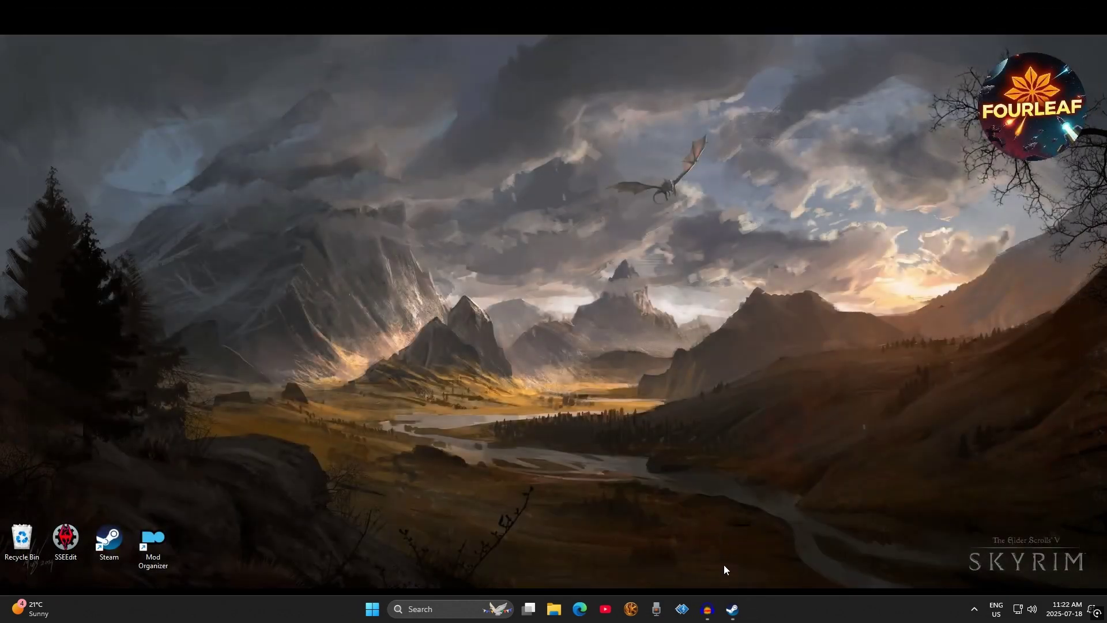
# Relaunch Creation Kit from the Steam library and open its Data dialog
pyautogui.click(733, 609)
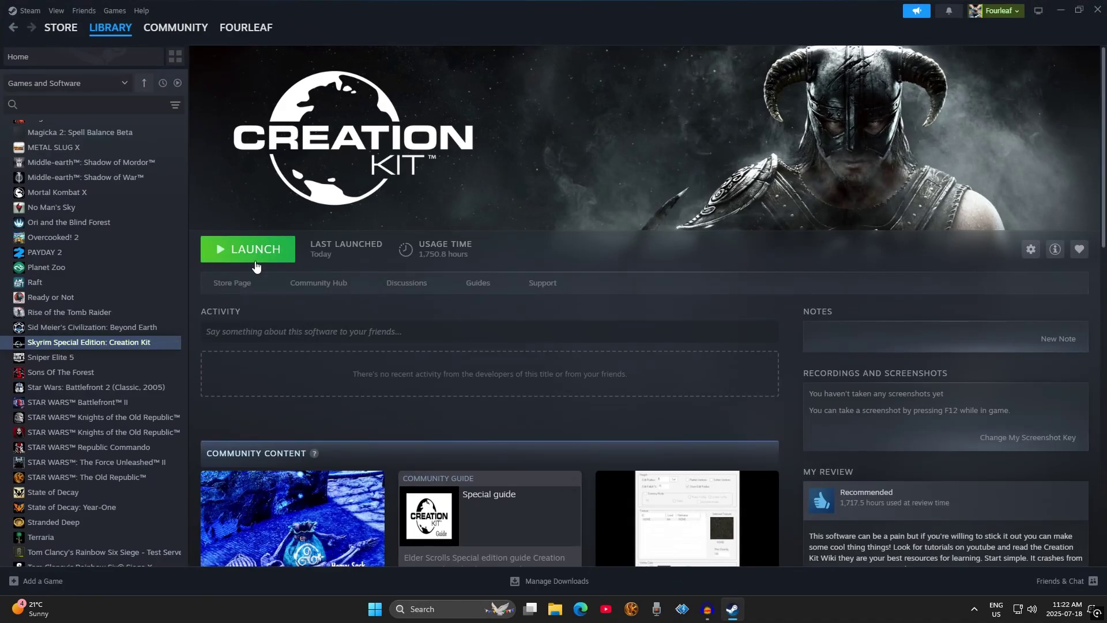
pyautogui.click(255, 254)
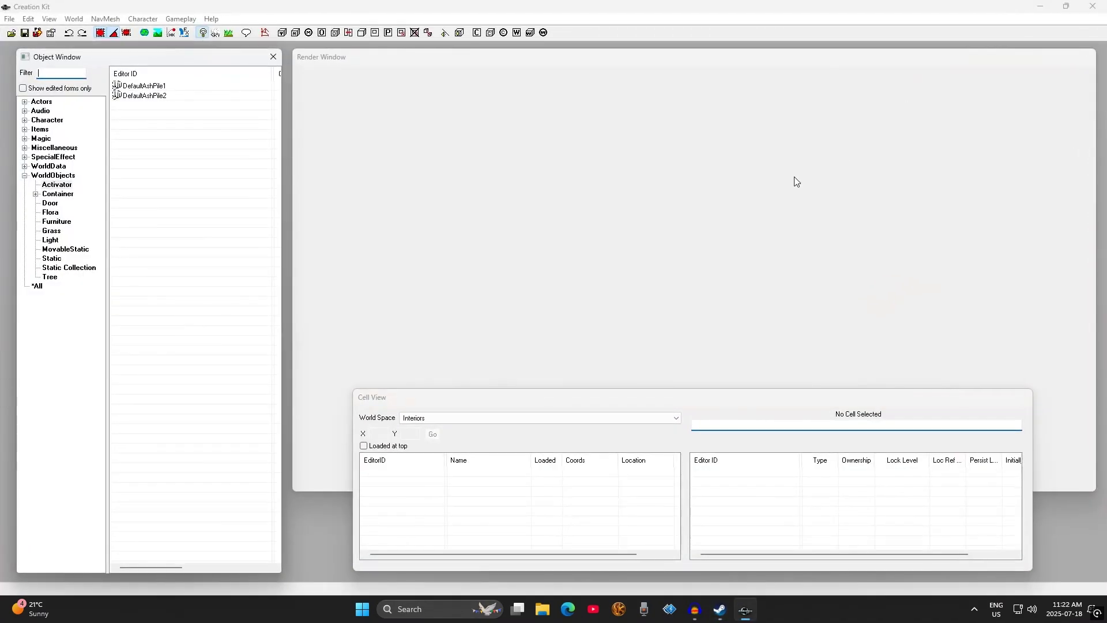
pyautogui.click(11, 33)
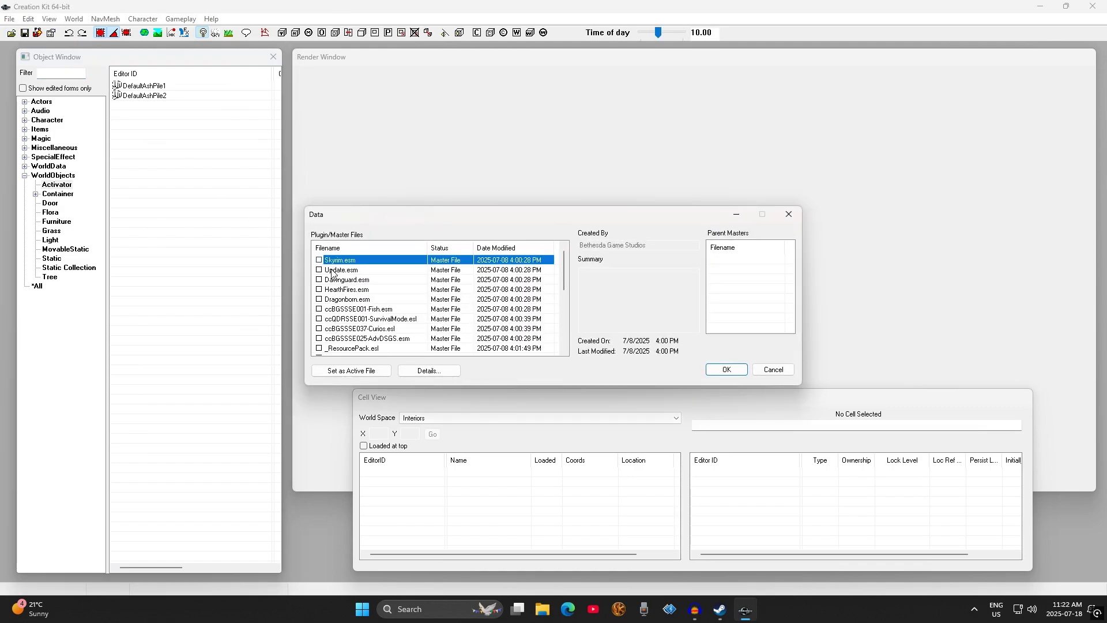
# Tick TestMod.esp, set it as the active file, load it, then reopen the Data dialog
pyautogui.scroll(-10, 331, 272)
pyautogui.click(320, 349)
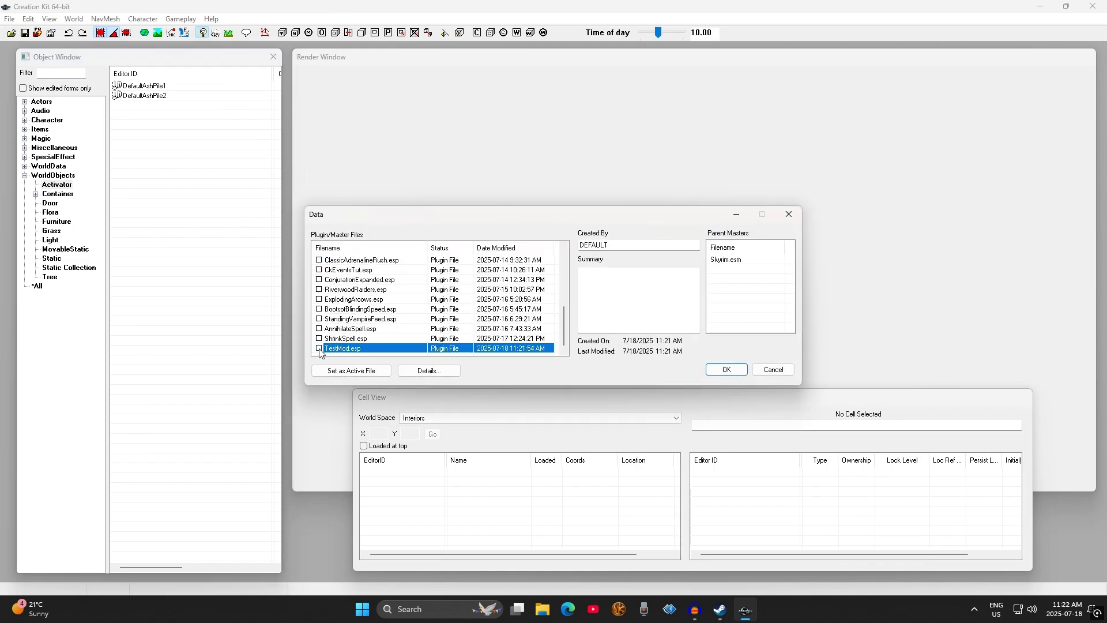
pyautogui.doubleClick(319, 349)
pyautogui.click(349, 372)
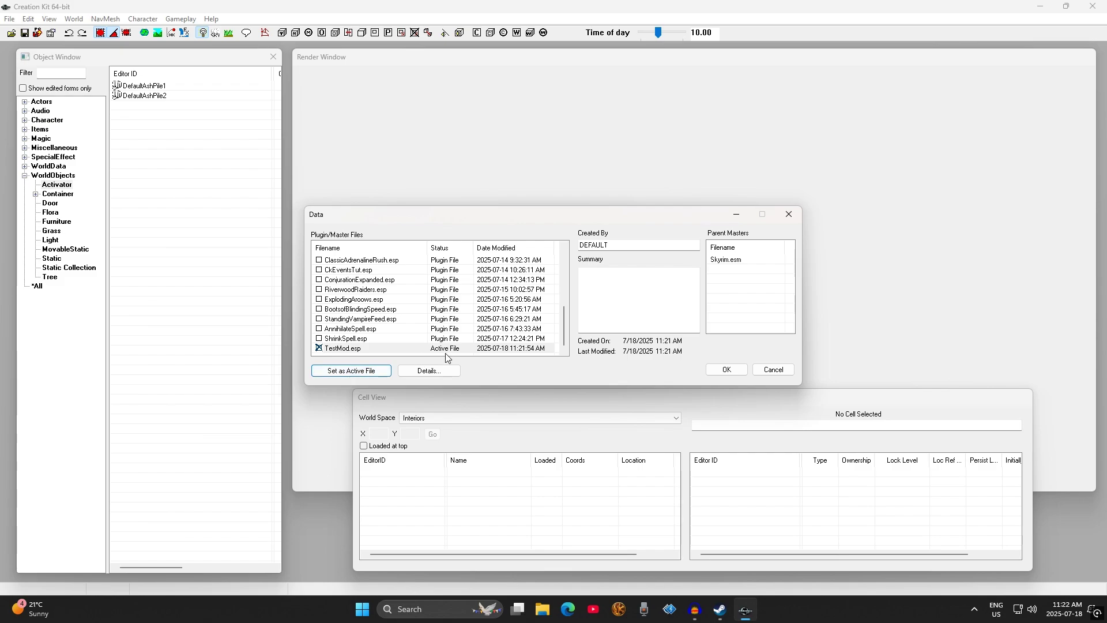
pyautogui.click(726, 370)
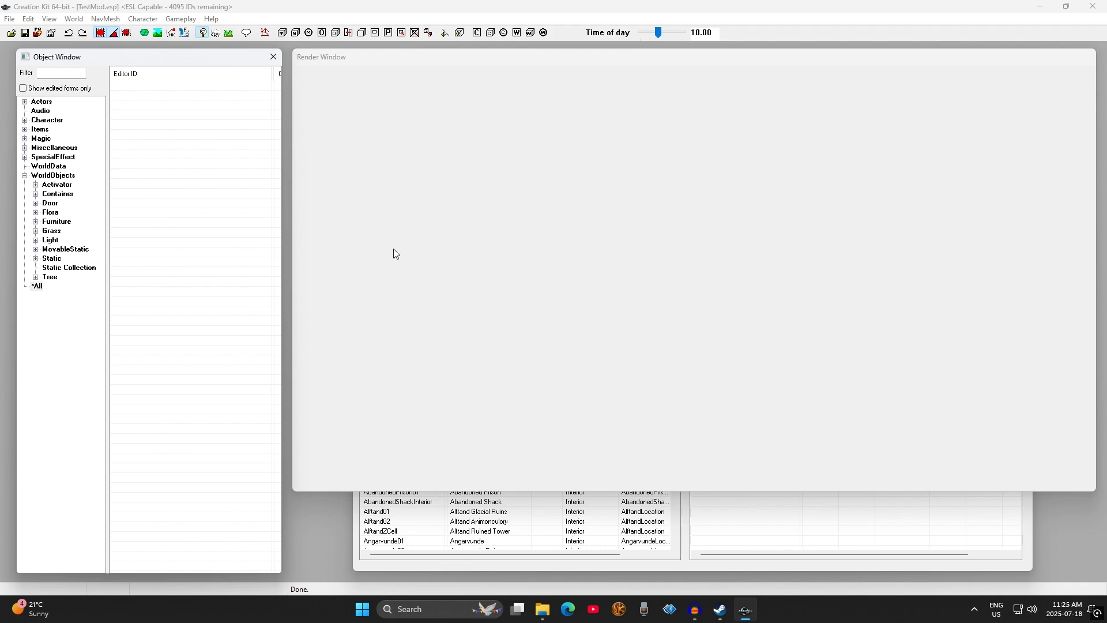
pyautogui.click(11, 33)
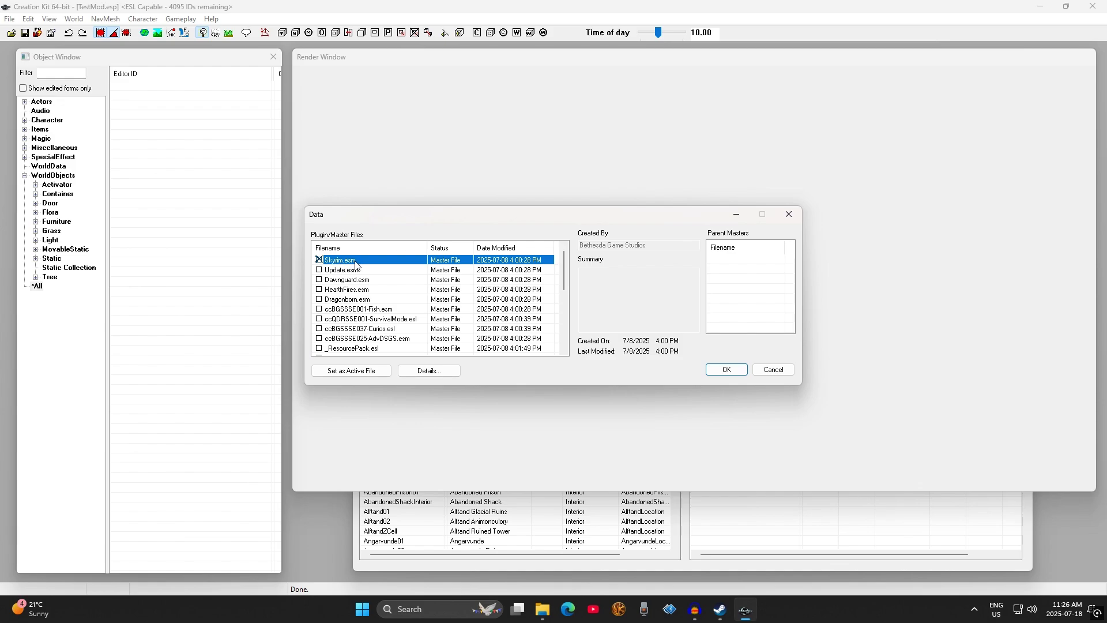
pyautogui.click(365, 281)
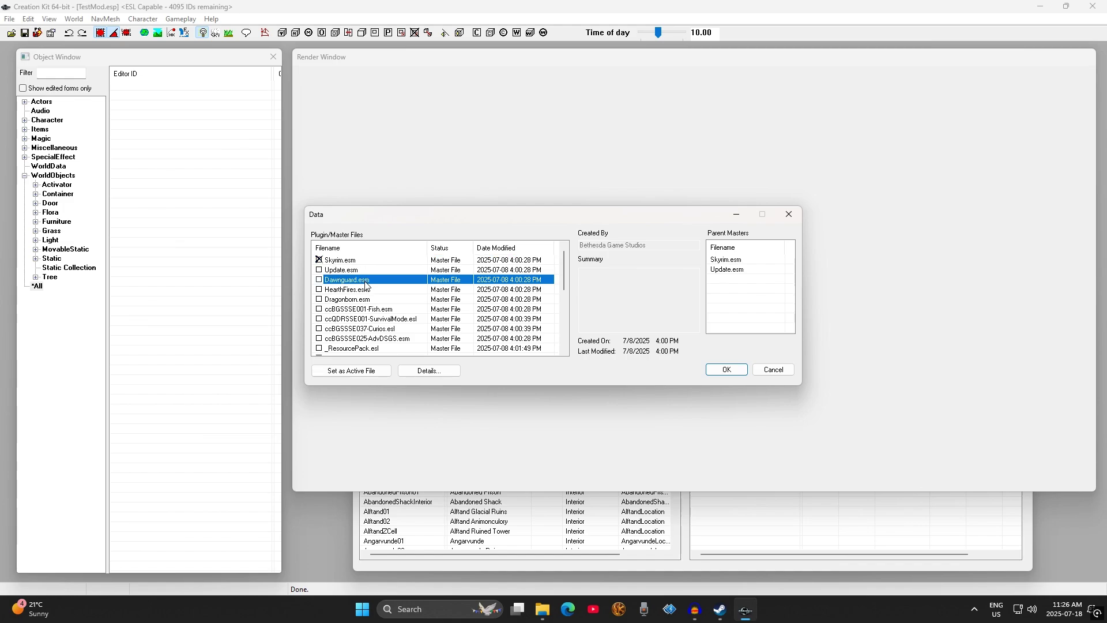
pyautogui.click(373, 291)
pyautogui.click(373, 301)
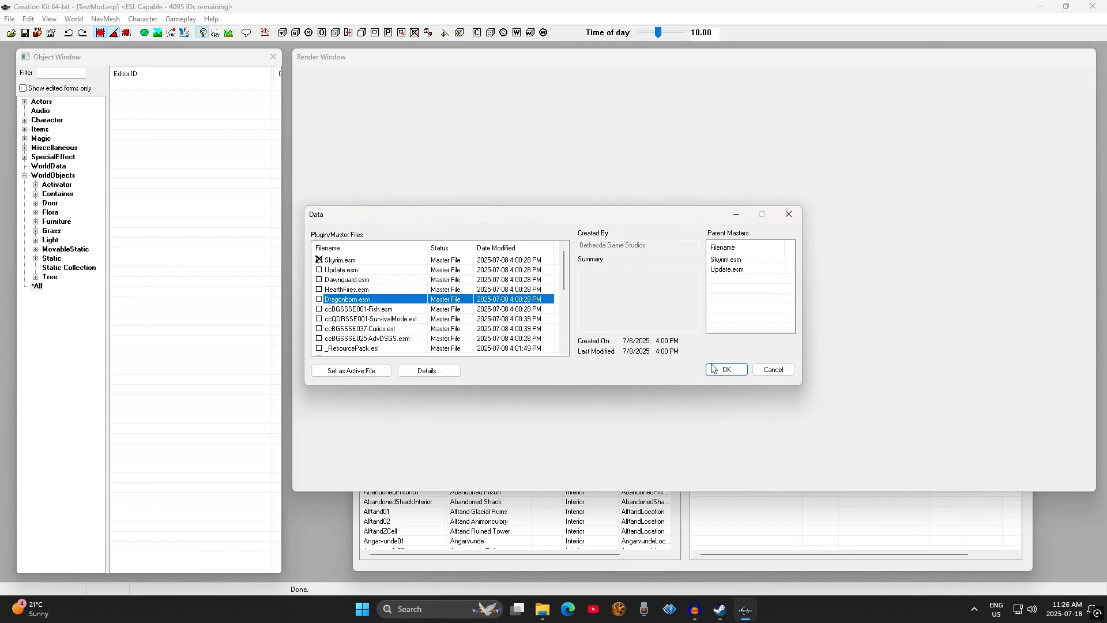
pyautogui.click(772, 369)
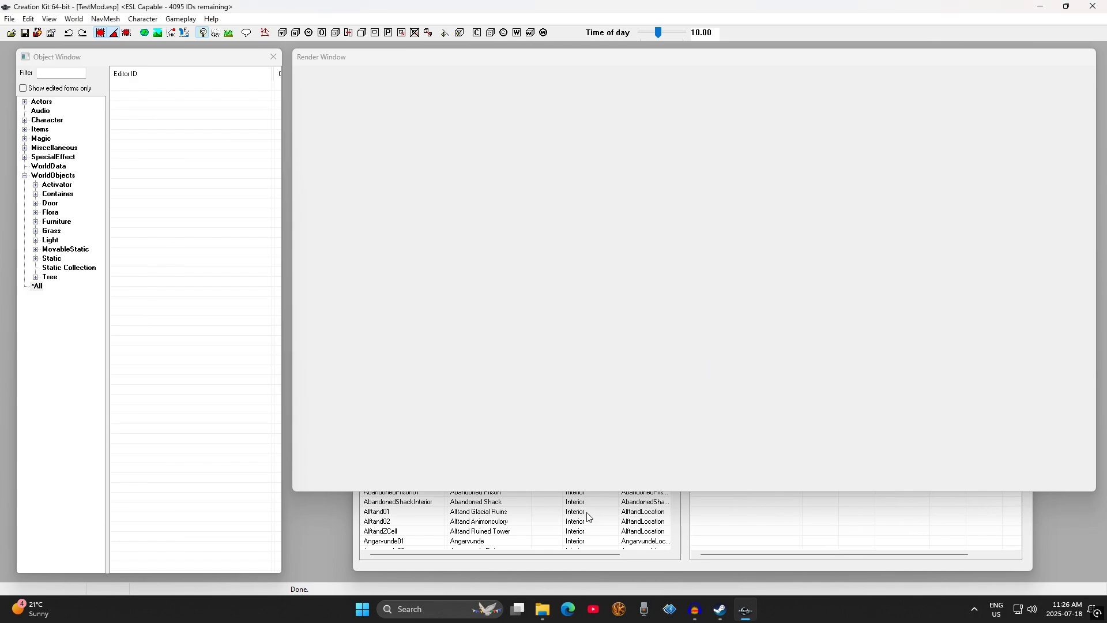
# In File Explorer, browse This PC > C: > Program Files (x86) > Steam
pyautogui.click(543, 609)
pyautogui.scroll(-3, 285, 327)
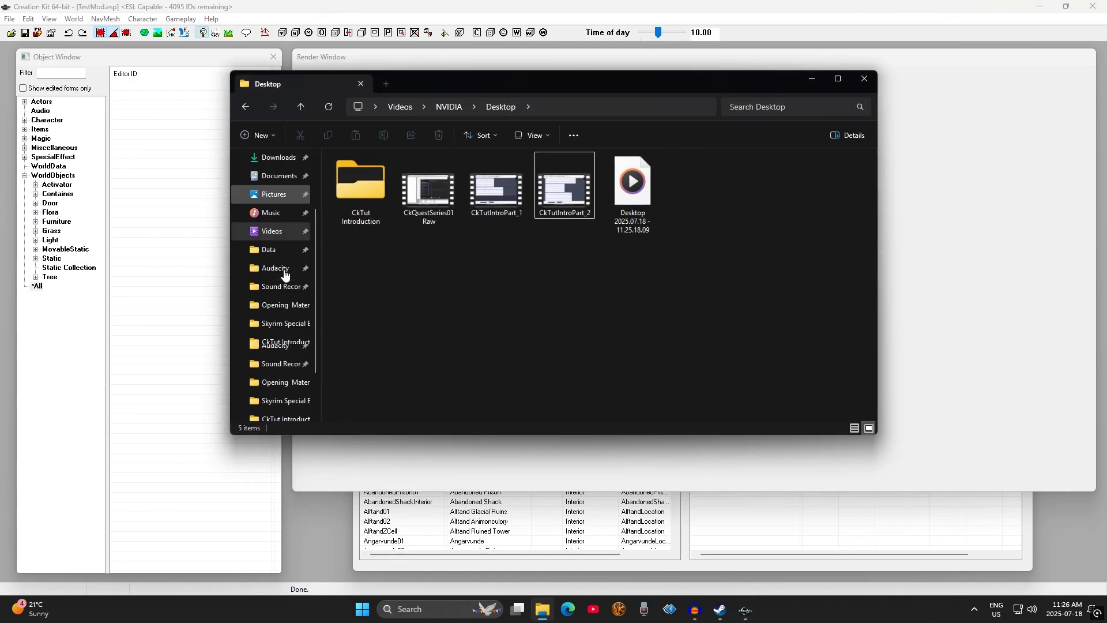
pyautogui.click(289, 343)
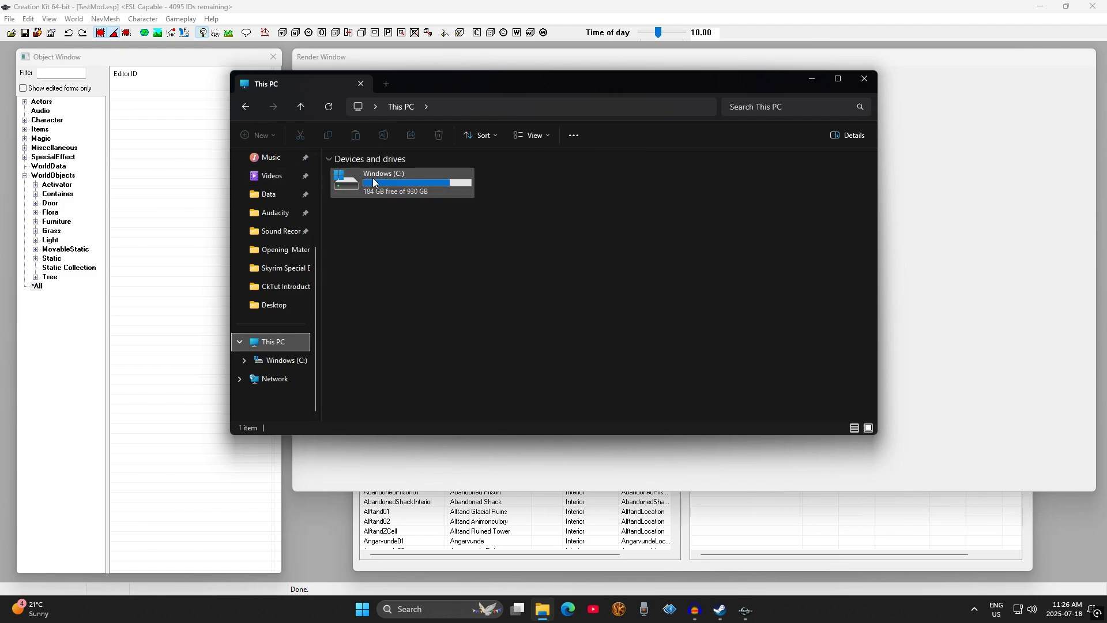
pyautogui.doubleClick(431, 185)
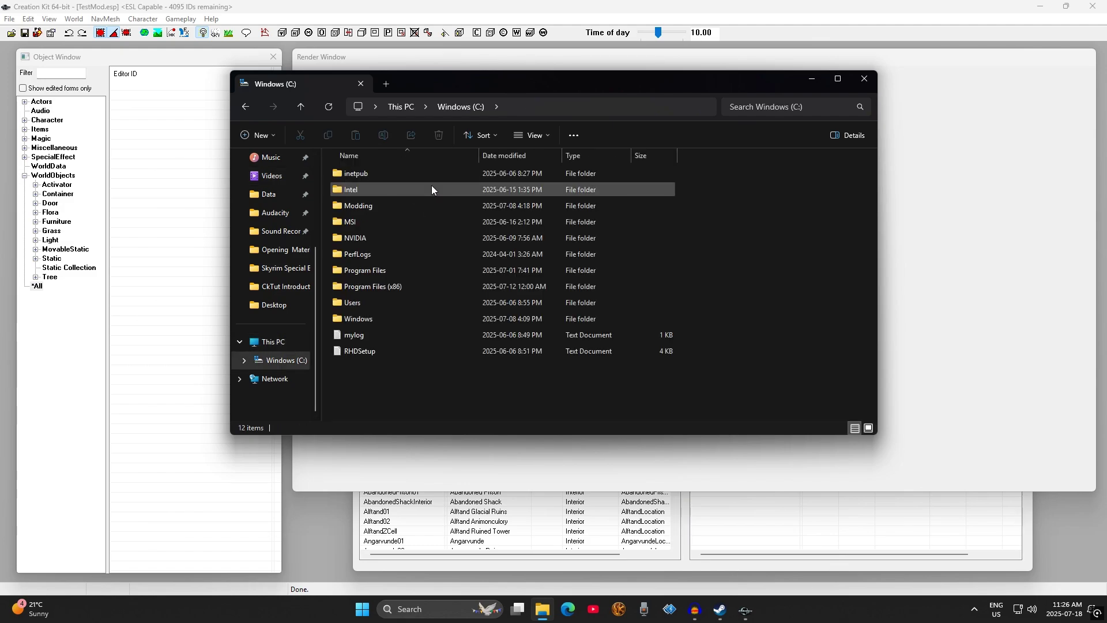
pyautogui.doubleClick(393, 286)
pyautogui.scroll(-3, 394, 285)
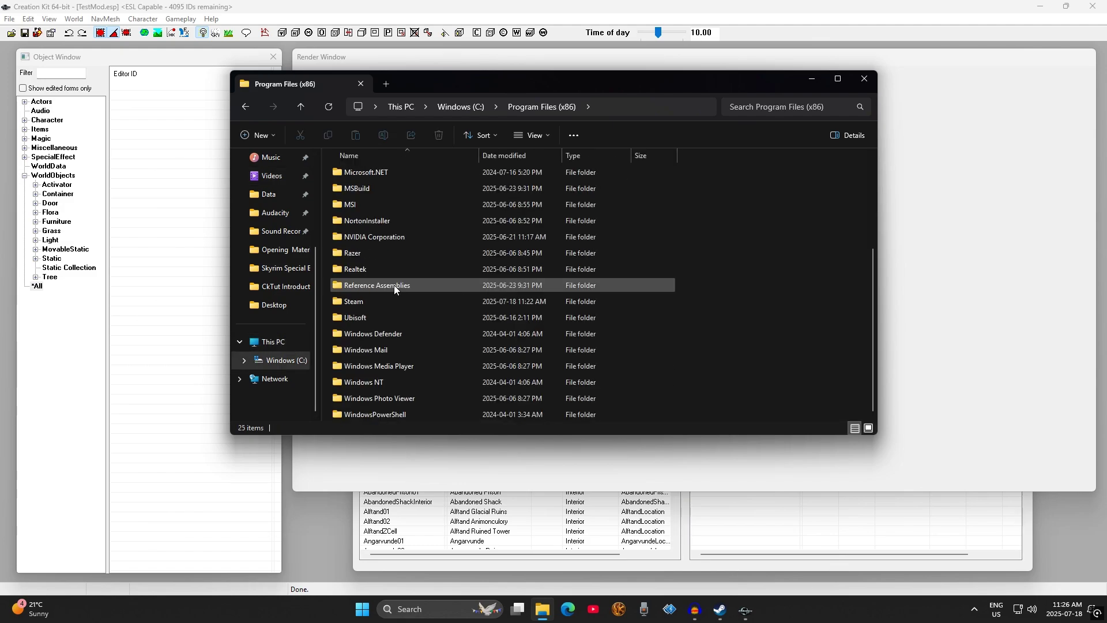
pyautogui.doubleClick(393, 300)
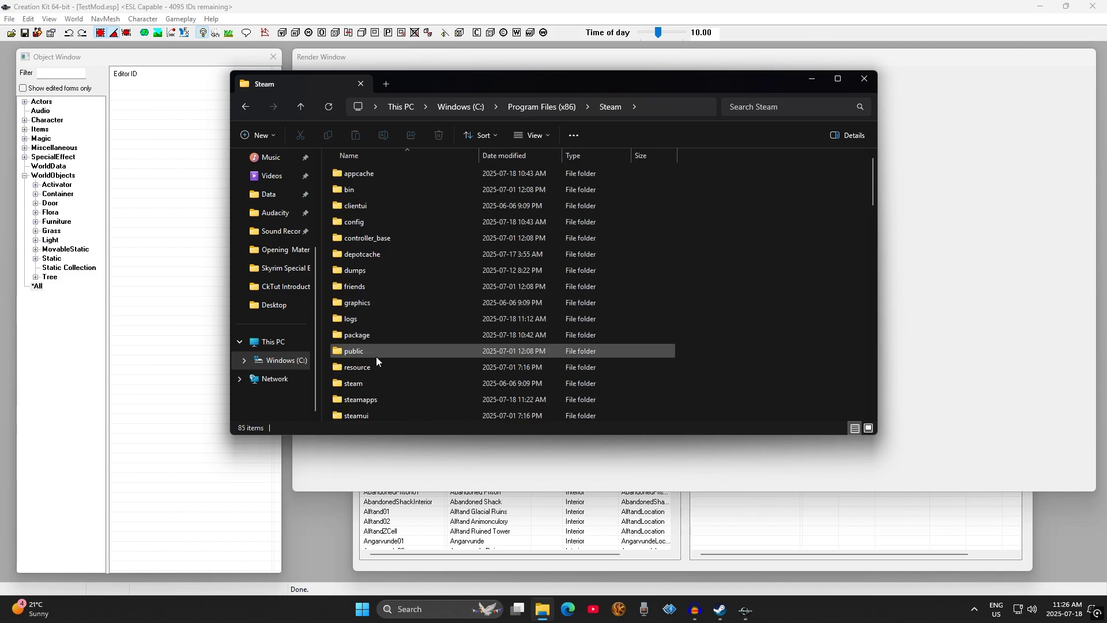
# Go through steamapps > common > Skyrim Special Edition and open CreationKit.ini
pyautogui.doubleClick(371, 399)
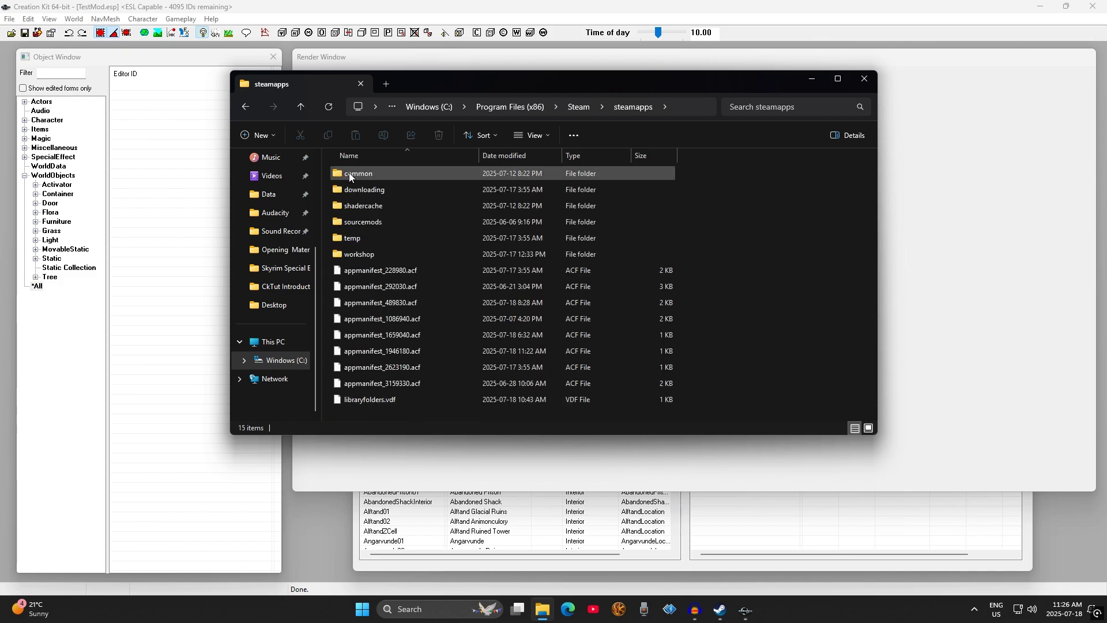
pyautogui.doubleClick(350, 174)
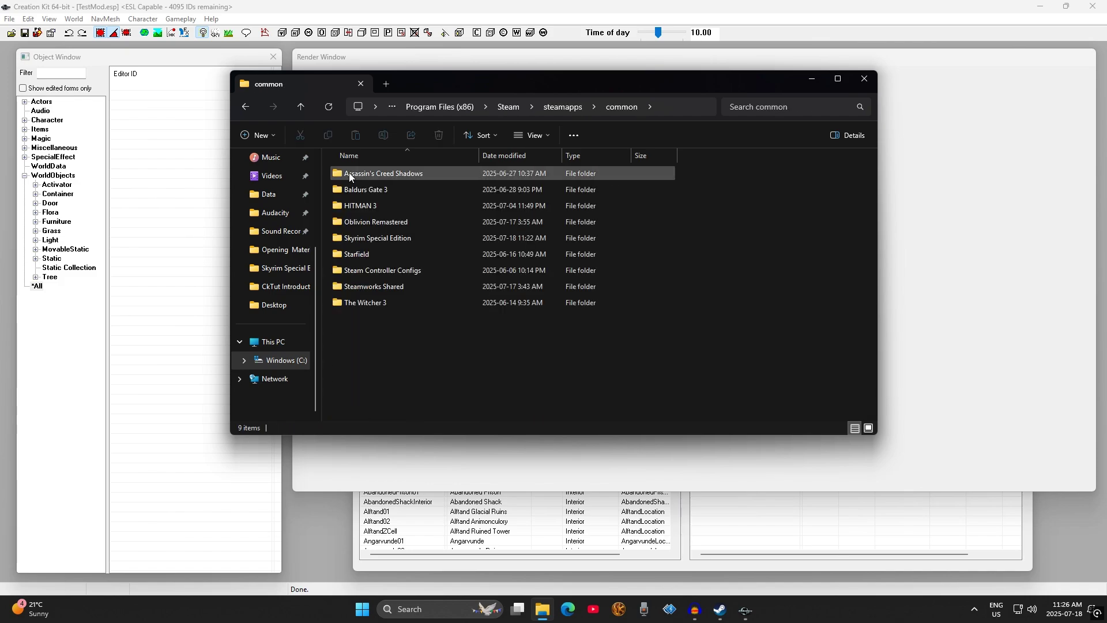
pyautogui.click(399, 240)
pyautogui.doubleClick(399, 240)
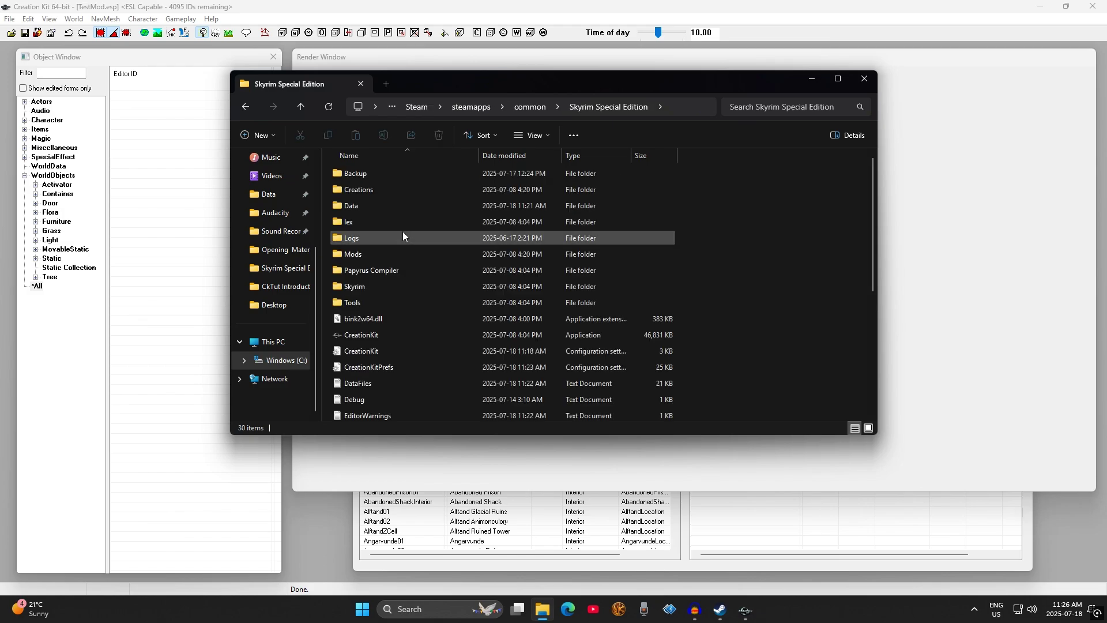
pyautogui.click(378, 352)
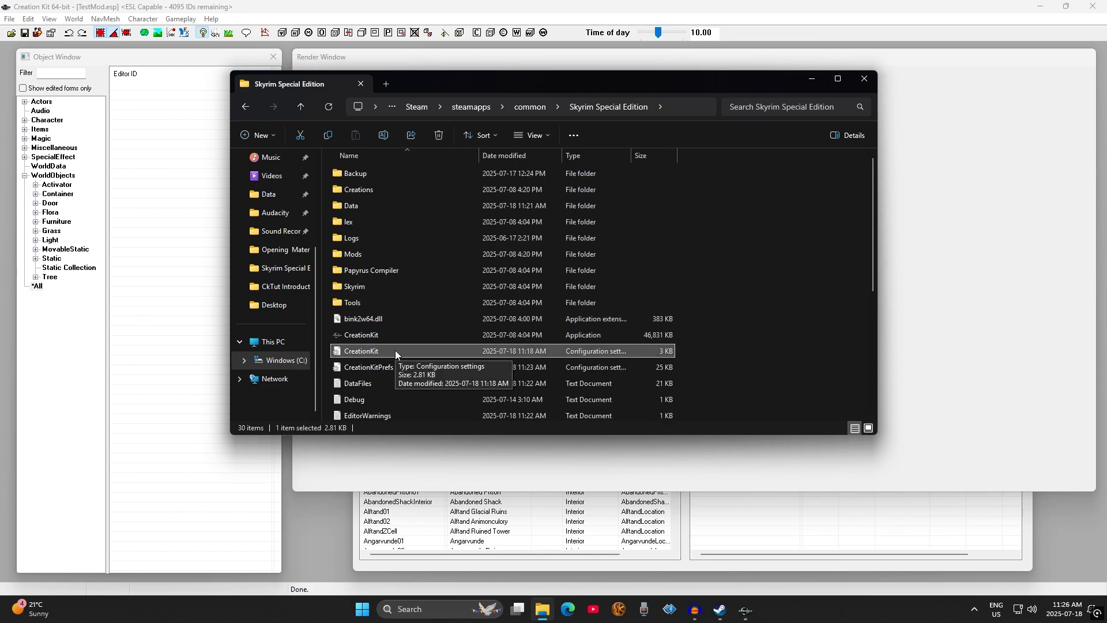
pyautogui.doubleClick(380, 351)
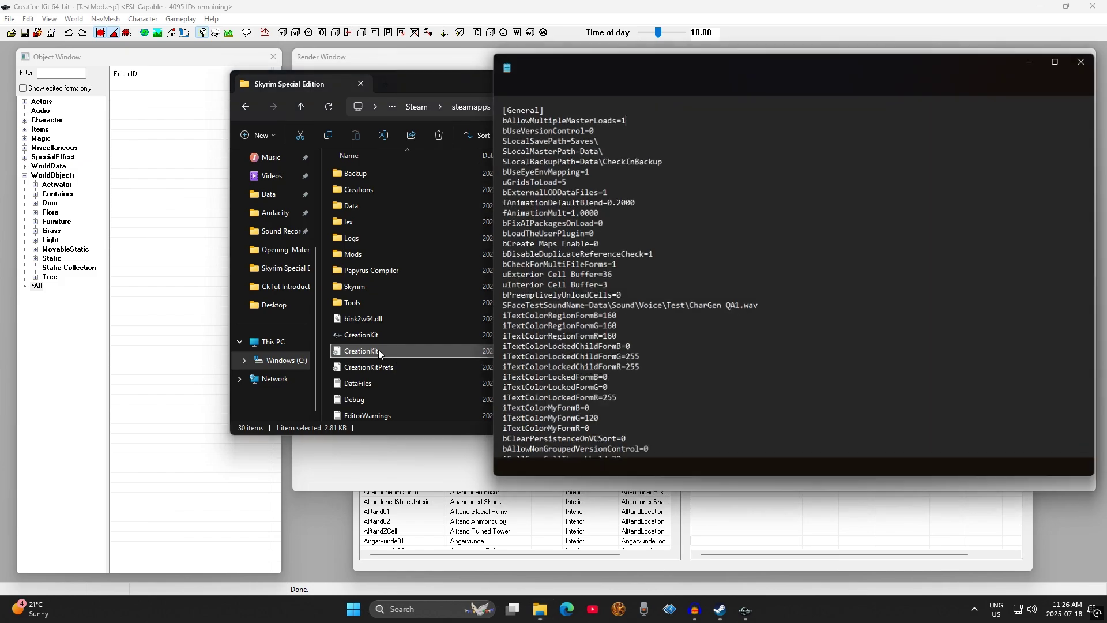
# Save CreationKit.ini with bAllowMultipleMasterLoads=1, then close Notepad and File Explorer
pyautogui.moveTo(631, 119); pyautogui.dragTo(499, 119)
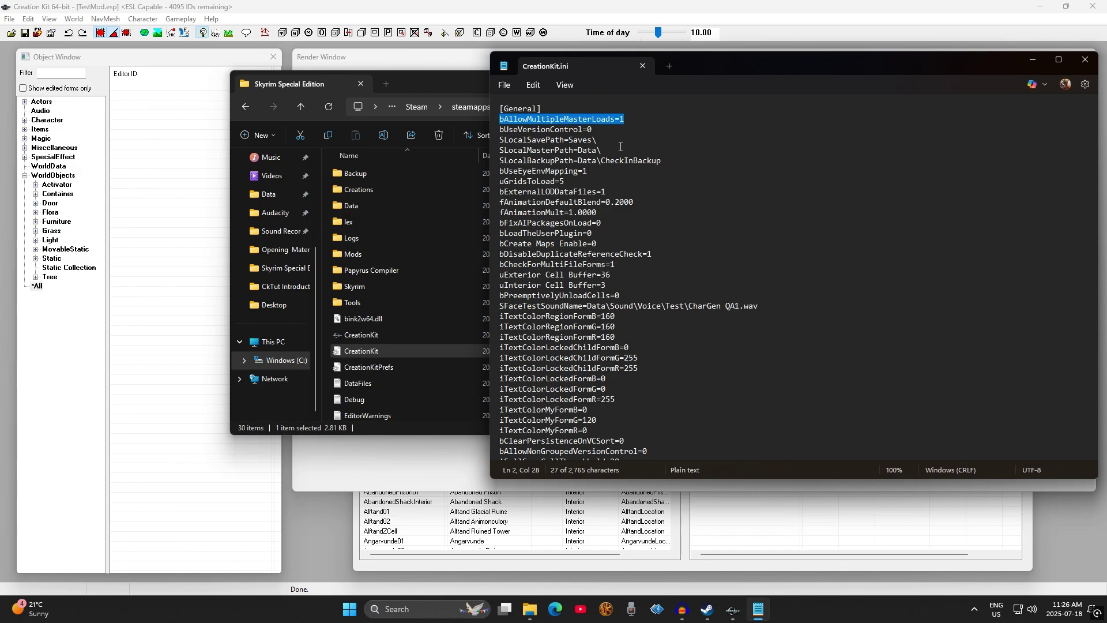
pyautogui.click(620, 148)
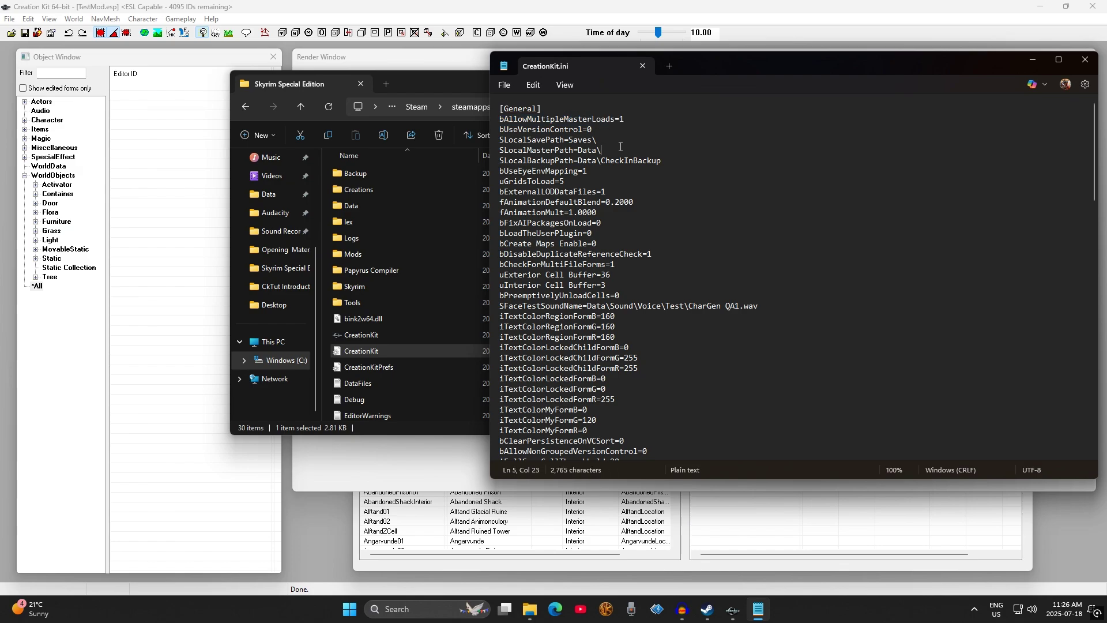
pyautogui.click(505, 85)
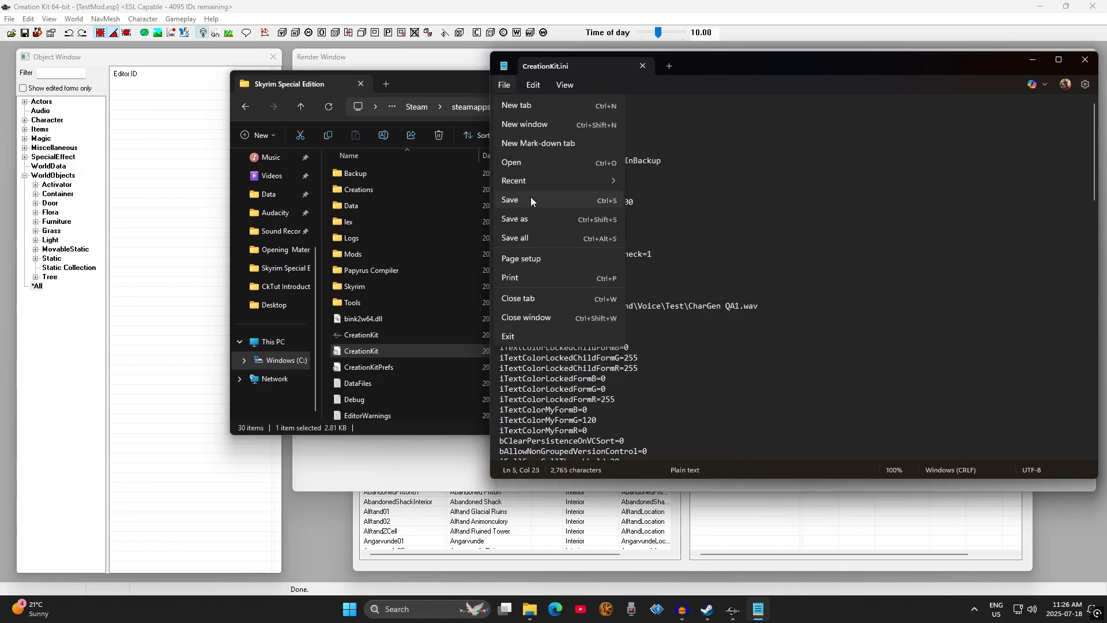
pyautogui.click(532, 198)
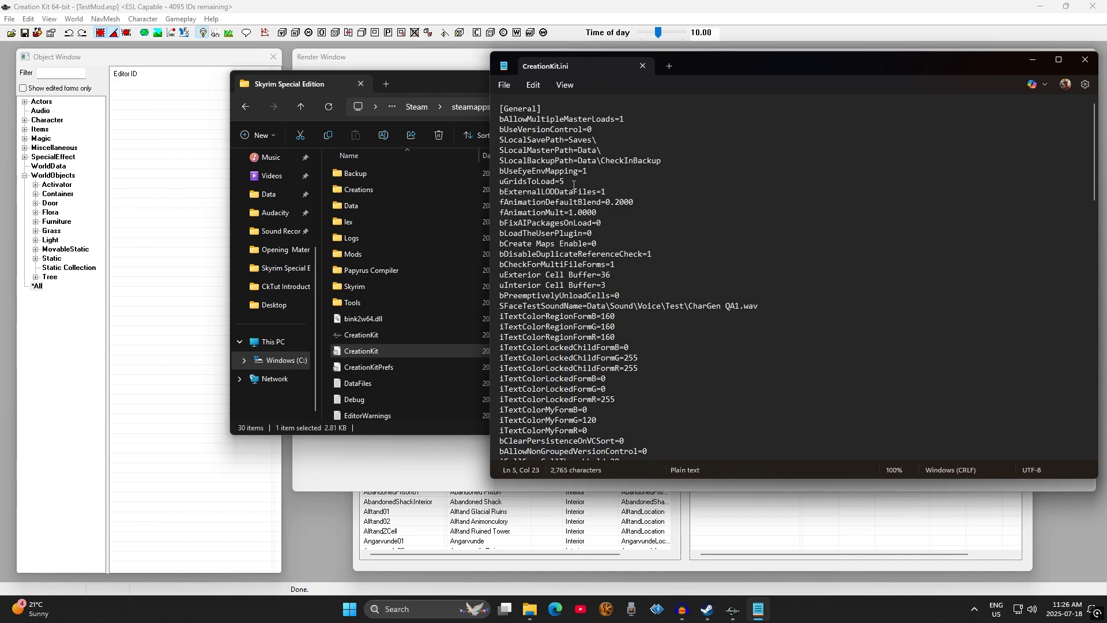
pyautogui.click(1085, 59)
pyautogui.click(834, 81)
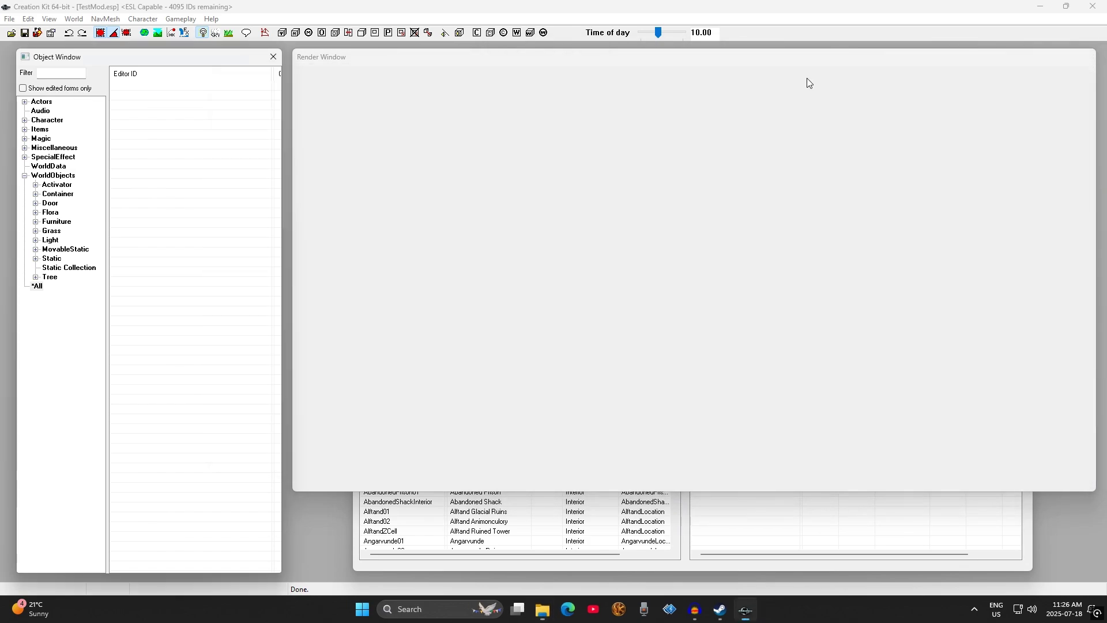
# Minimize Creation Kit to reveal the desktop with its Skyrim wallpaper and icons
pyautogui.click(1040, 6)
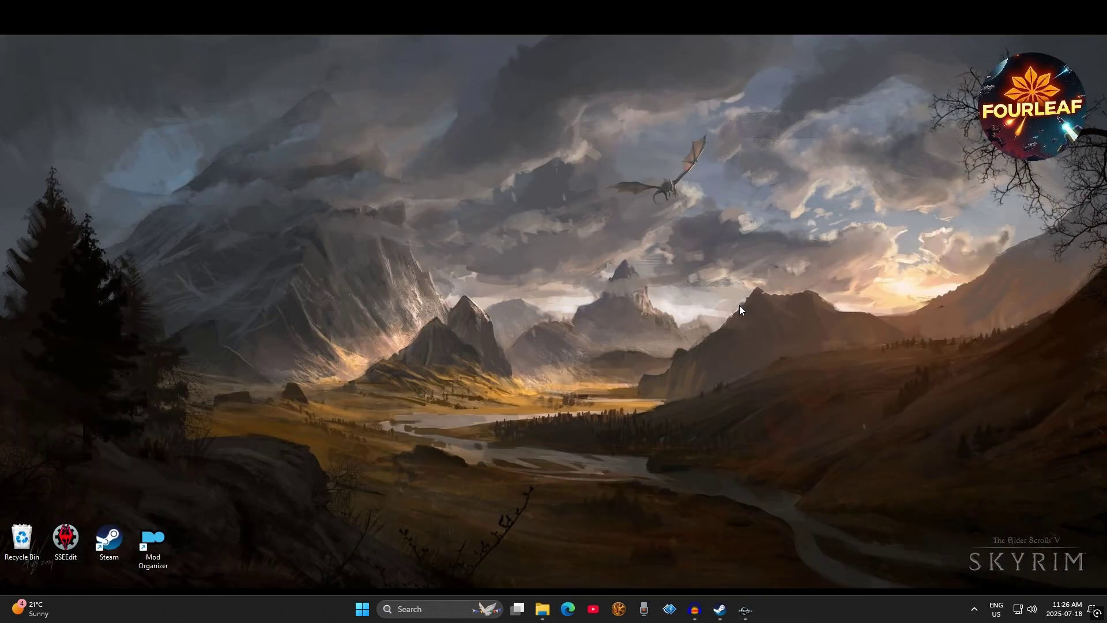